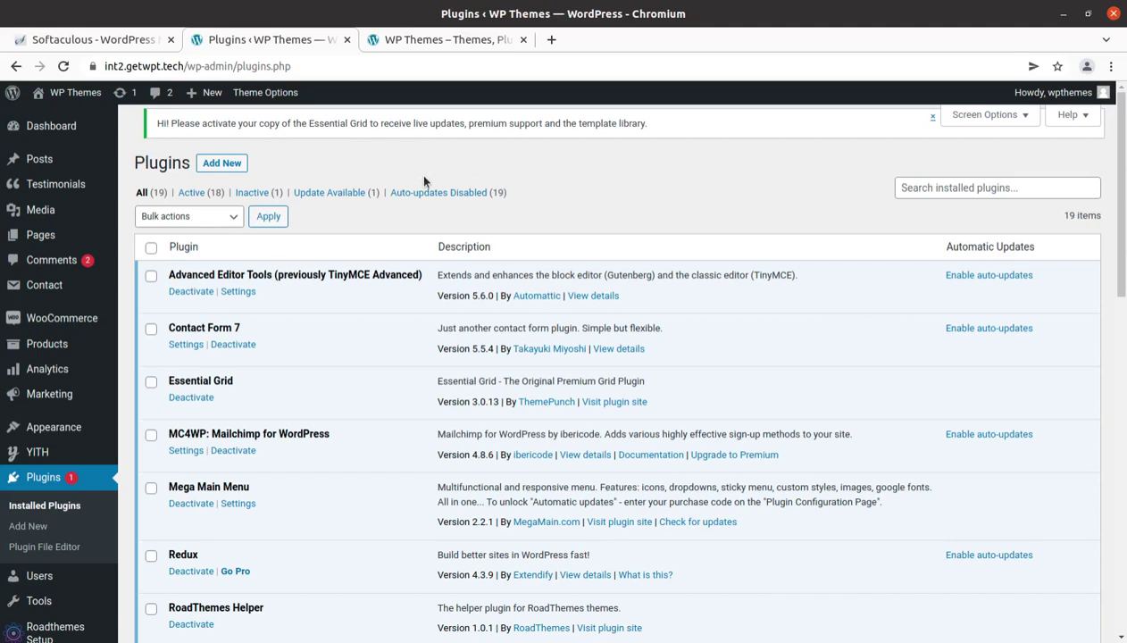
Review the 19 installed plugins, noting the pending WPBakery Page Builder update.
{"action": "scroll", "coordinate": [398, 235], "scroll_direction": "down", "scroll_amount": 5}
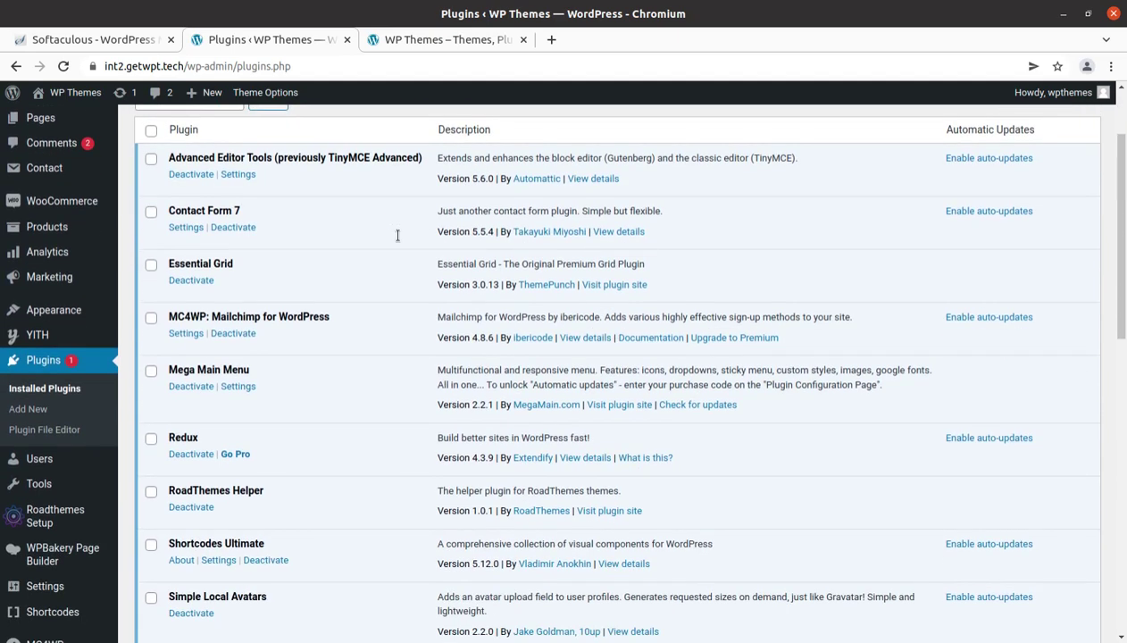
{"action": "scroll", "coordinate": [397, 234], "scroll_direction": "down", "scroll_amount": 2}
{"action": "scroll", "coordinate": [398, 235], "scroll_direction": "down", "scroll_amount": 1}
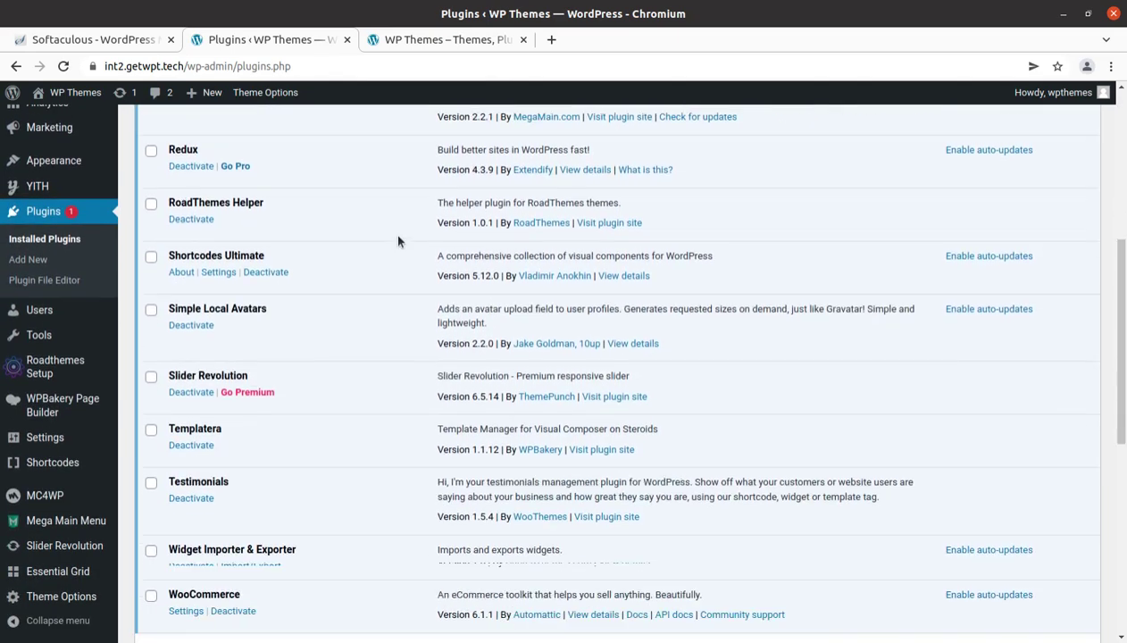
{"action": "scroll", "coordinate": [397, 234], "scroll_direction": "down", "scroll_amount": 2}
{"action": "scroll", "coordinate": [398, 241], "scroll_direction": "down", "scroll_amount": 2}
{"action": "scroll", "coordinate": [398, 241], "scroll_direction": "down", "scroll_amount": 1}
{"action": "scroll", "coordinate": [399, 241], "scroll_direction": "down", "scroll_amount": 3}
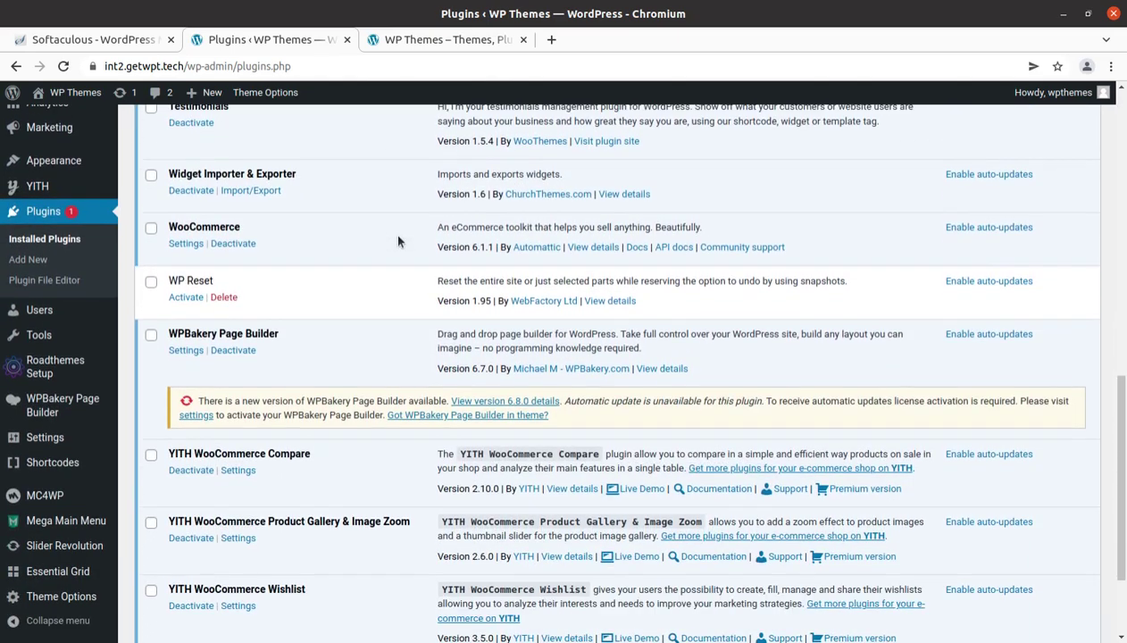
{"action": "scroll", "coordinate": [398, 241], "scroll_direction": "down", "scroll_amount": 2}
{"action": "scroll", "coordinate": [398, 241], "scroll_direction": "down", "scroll_amount": 1}
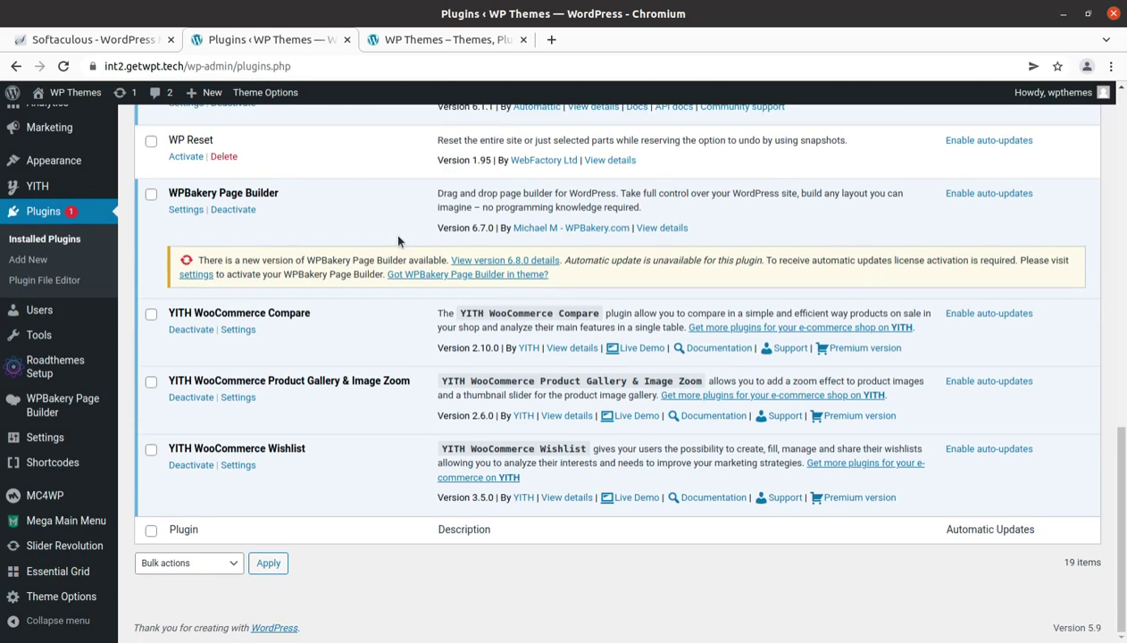
{"action": "scroll", "coordinate": [398, 241], "scroll_direction": "up", "scroll_amount": 3}
{"action": "scroll", "coordinate": [399, 241], "scroll_direction": "up", "scroll_amount": 2}
{"action": "scroll", "coordinate": [398, 241], "scroll_direction": "up", "scroll_amount": 3}
{"action": "scroll", "coordinate": [398, 241], "scroll_direction": "up", "scroll_amount": 4}
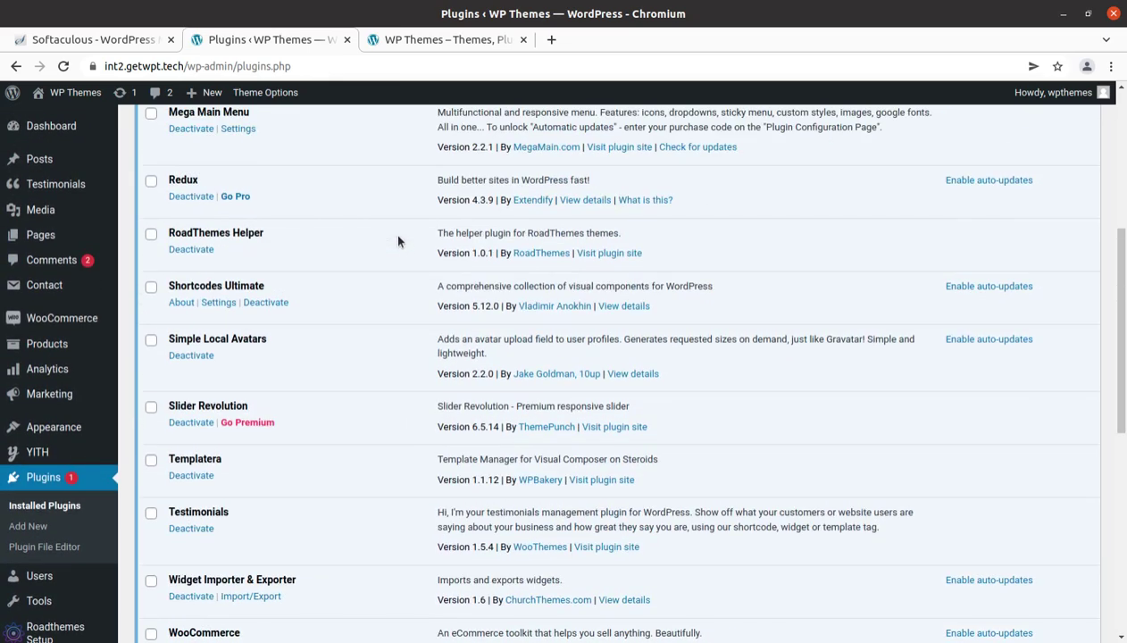
{"action": "scroll", "coordinate": [399, 241], "scroll_direction": "up", "scroll_amount": 4}
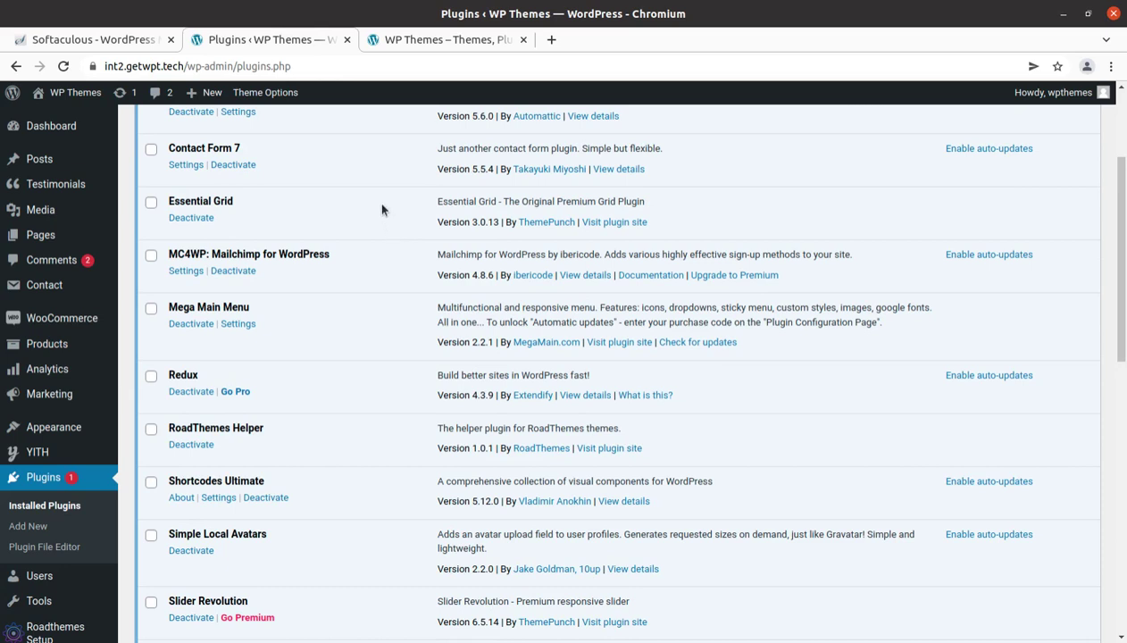
{"action": "scroll", "coordinate": [381, 209], "scroll_direction": "up", "scroll_amount": 4}
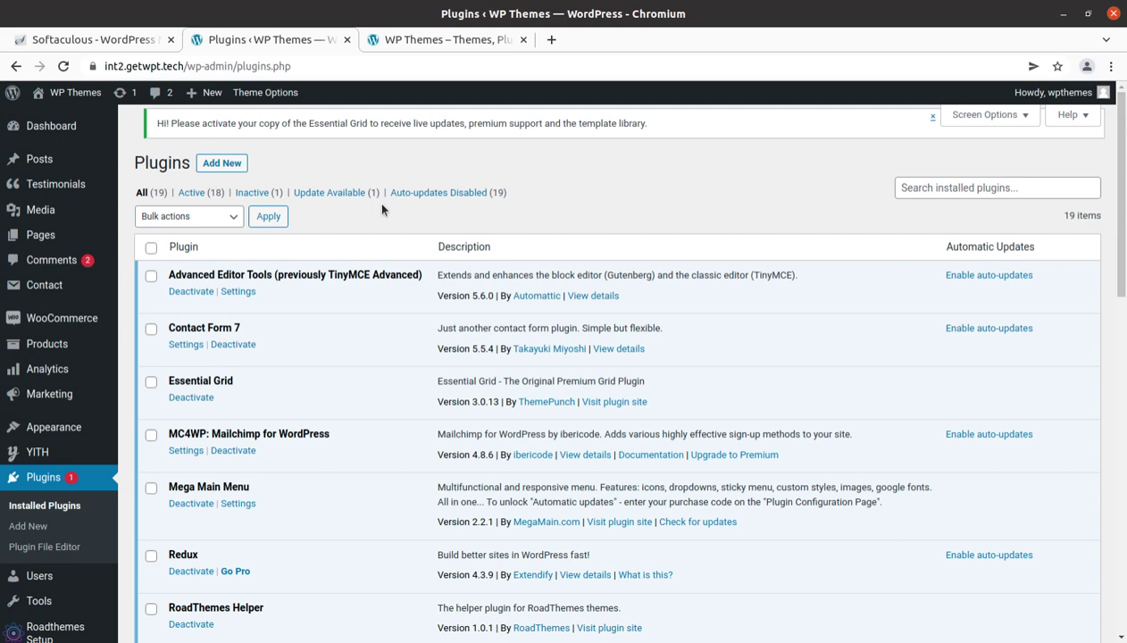
{"action": "left_click", "coordinate": [438, 40]}
{"action": "mouse_move", "coordinate": [254, 270]}
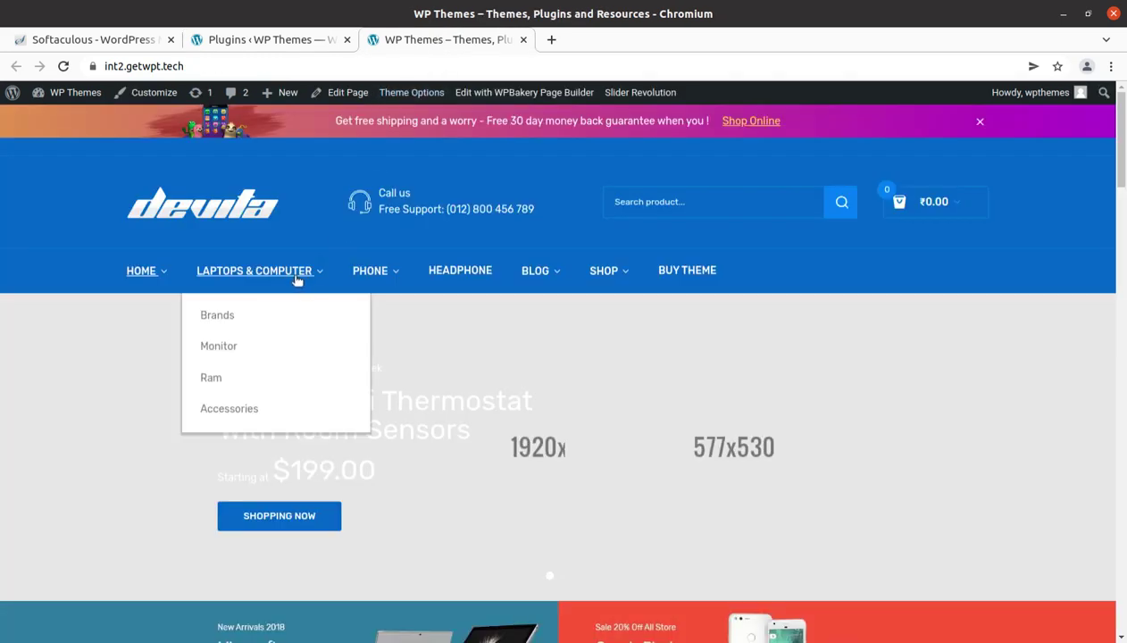
{"action": "scroll", "coordinate": [163, 263], "scroll_direction": "down", "scroll_amount": 2}
{"action": "scroll", "coordinate": [164, 268], "scroll_direction": "down", "scroll_amount": 3}
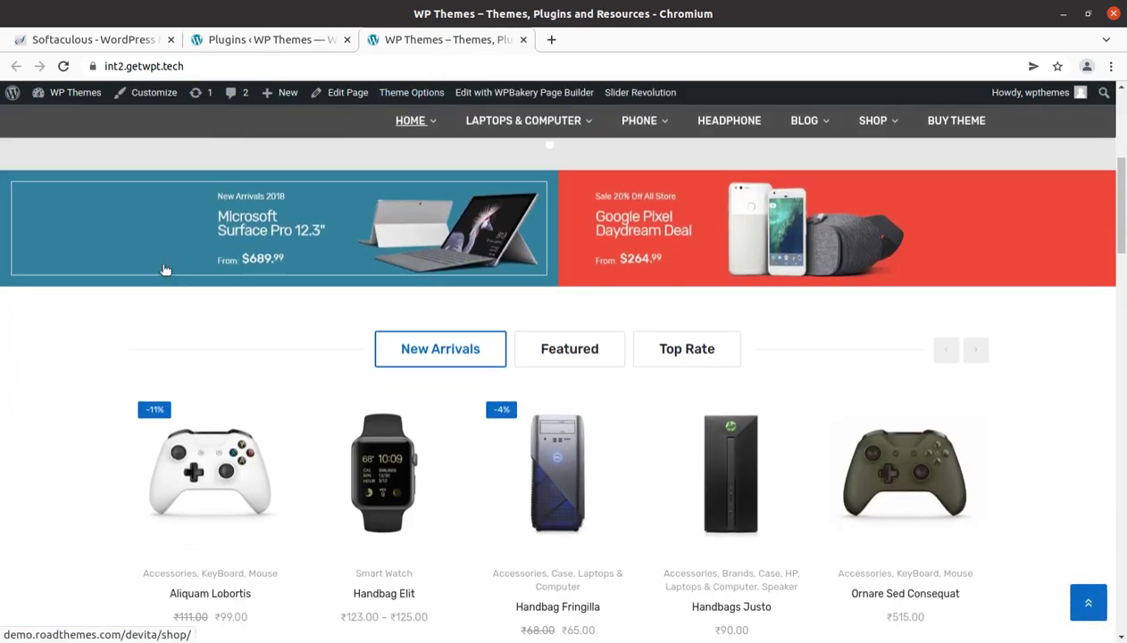
{"action": "scroll", "coordinate": [163, 267], "scroll_direction": "down", "scroll_amount": 4}
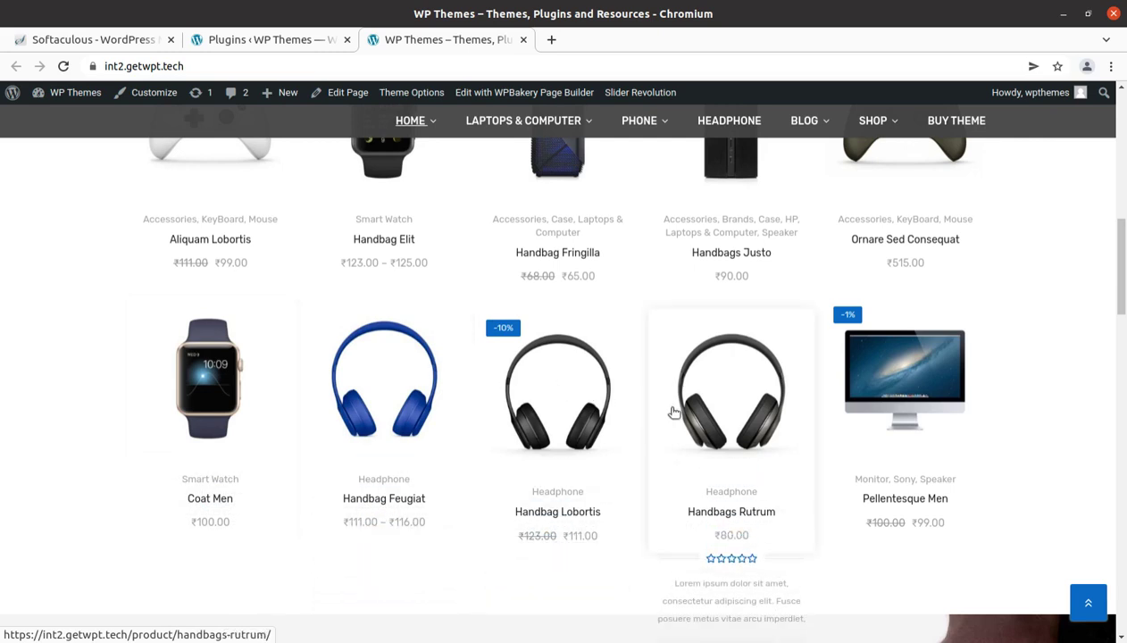
{"action": "scroll", "coordinate": [669, 366], "scroll_direction": "down", "scroll_amount": 3}
{"action": "scroll", "coordinate": [547, 357], "scroll_direction": "down", "scroll_amount": 2}
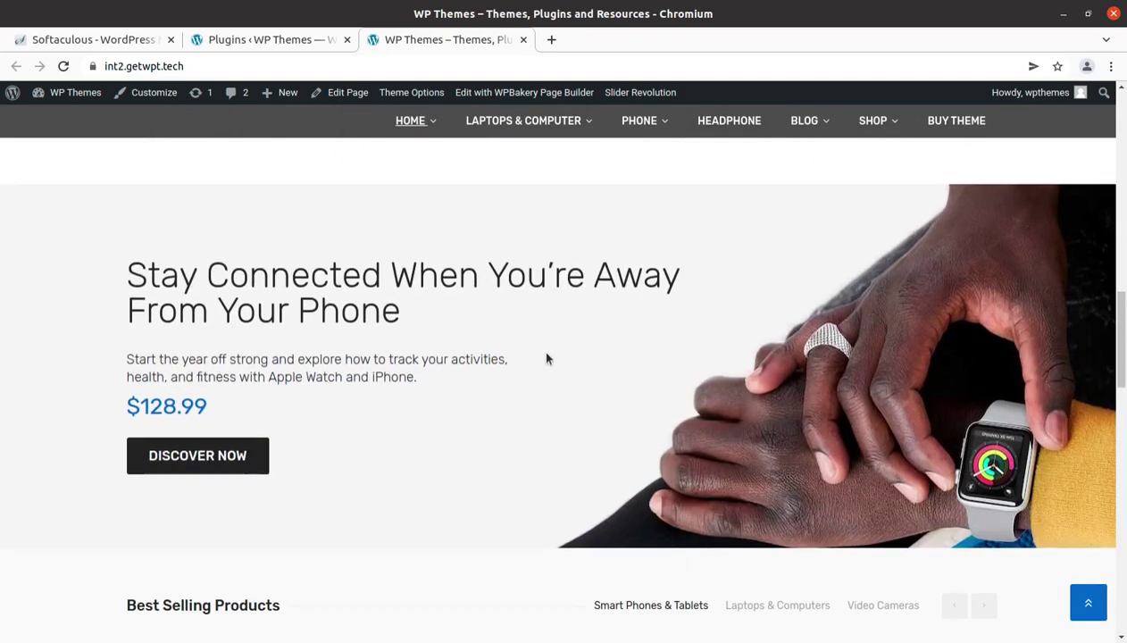
{"action": "scroll", "coordinate": [471, 394], "scroll_direction": "down", "scroll_amount": 1}
{"action": "scroll", "coordinate": [463, 418], "scroll_direction": "down", "scroll_amount": 2}
{"action": "mouse_move", "coordinate": [582, 397]}
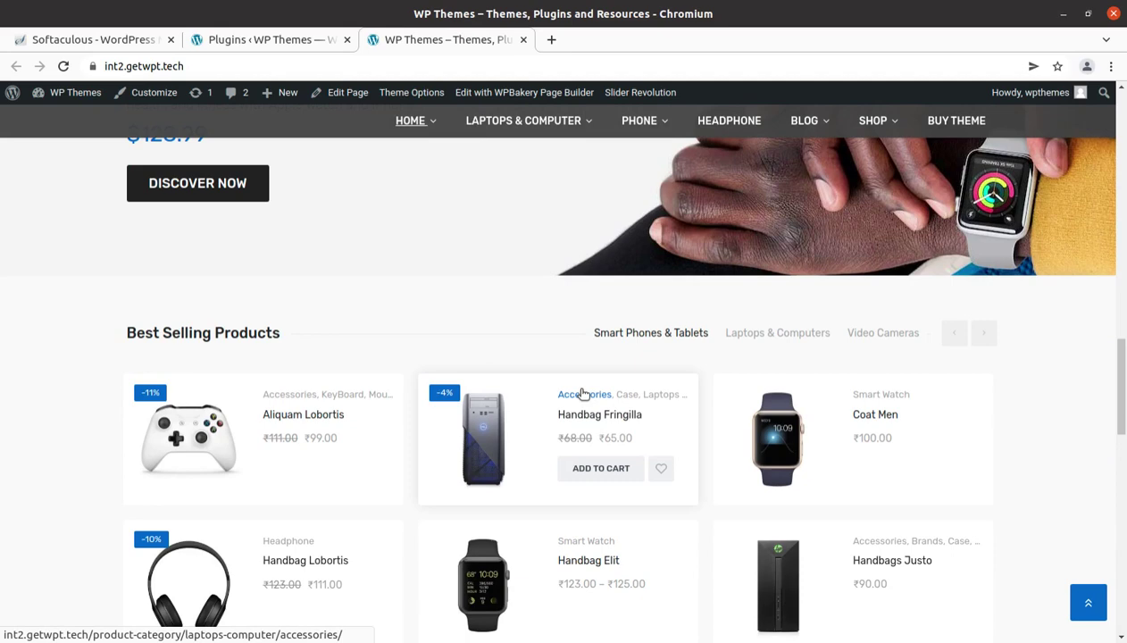
{"action": "scroll", "coordinate": [580, 393], "scroll_direction": "down", "scroll_amount": 3}
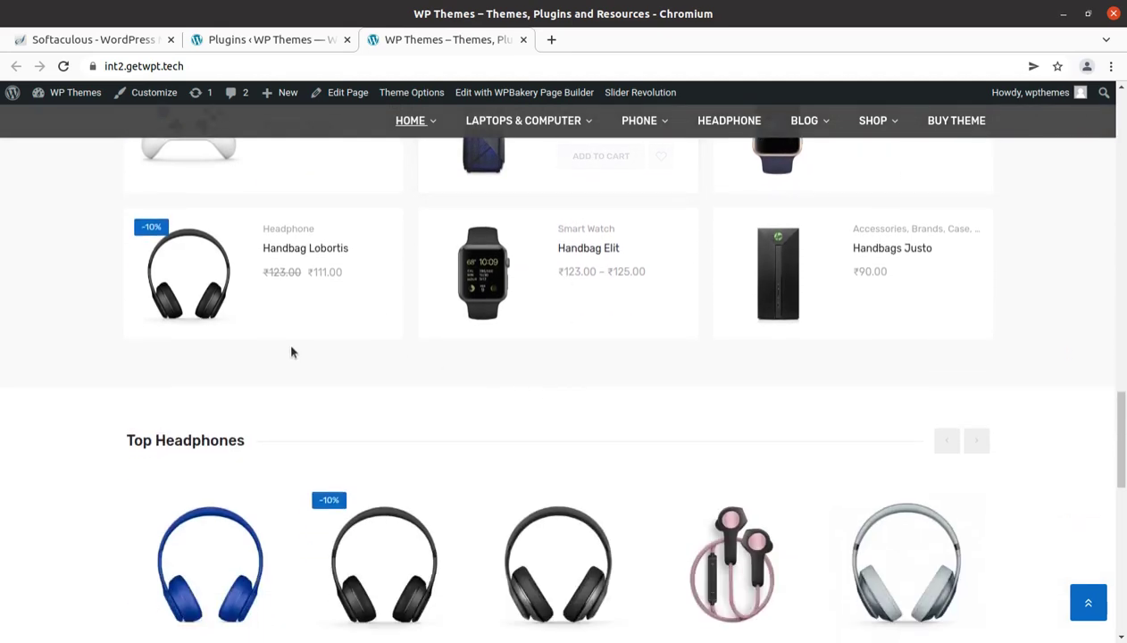
{"action": "scroll", "coordinate": [261, 342], "scroll_direction": "down", "scroll_amount": 1}
{"action": "scroll", "coordinate": [263, 342], "scroll_direction": "down", "scroll_amount": 2}
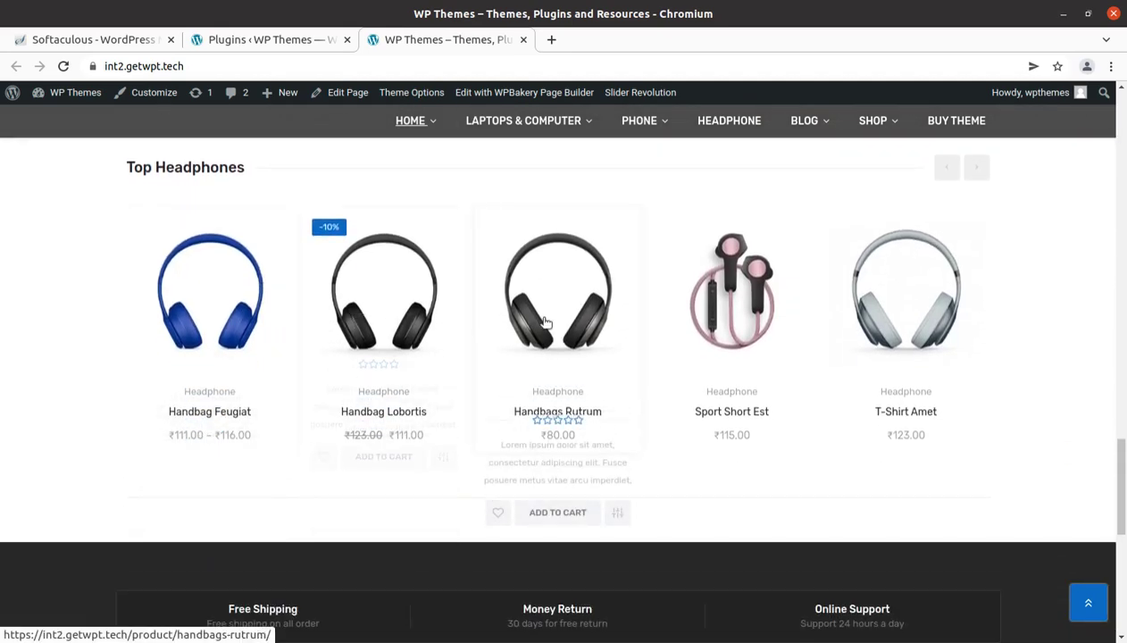
{"action": "left_click", "coordinate": [891, 325]}
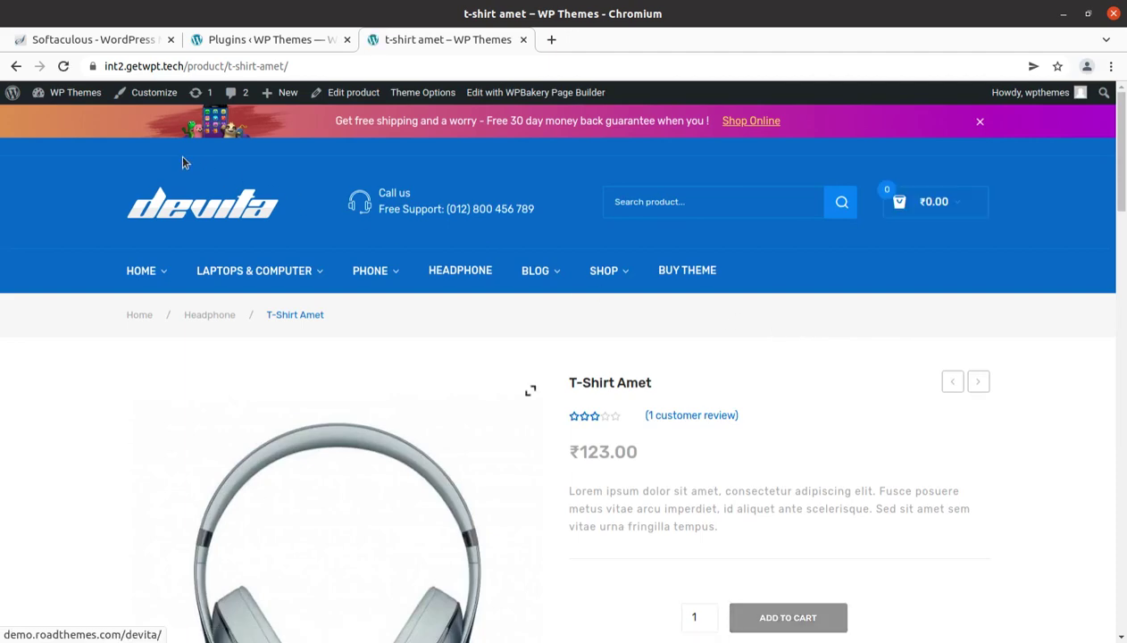
{"action": "left_click", "coordinate": [16, 66]}
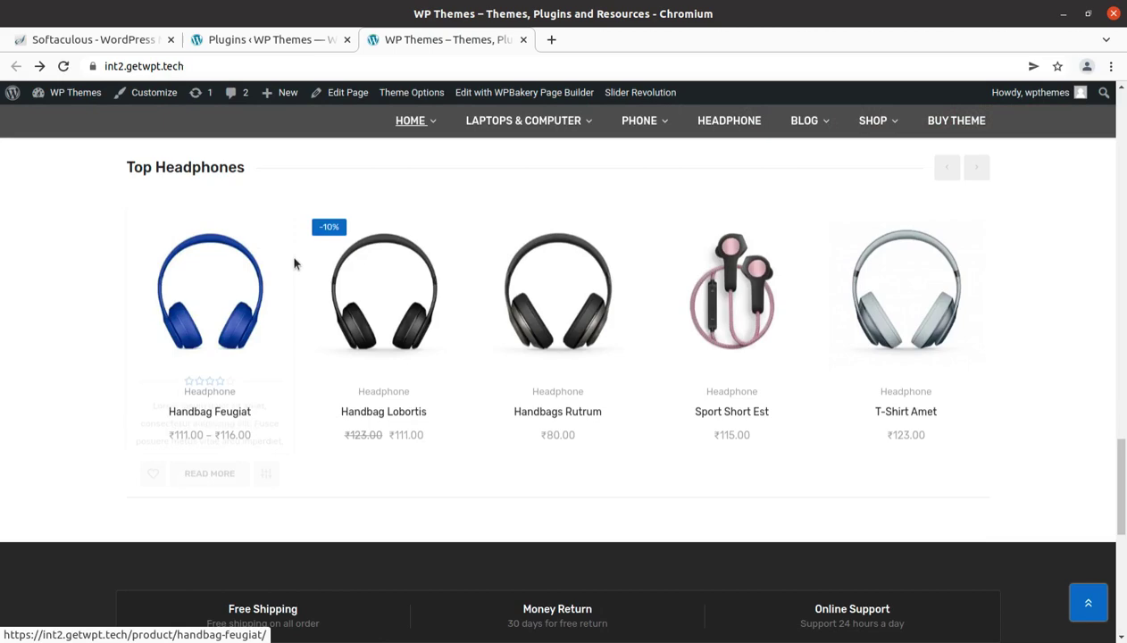
{"action": "scroll", "coordinate": [295, 259], "scroll_direction": "up", "scroll_amount": 5}
{"action": "scroll", "coordinate": [295, 259], "scroll_direction": "up", "scroll_amount": 4}
{"action": "scroll", "coordinate": [294, 262], "scroll_direction": "up", "scroll_amount": 3}
{"action": "scroll", "coordinate": [294, 262], "scroll_direction": "up", "scroll_amount": 2}
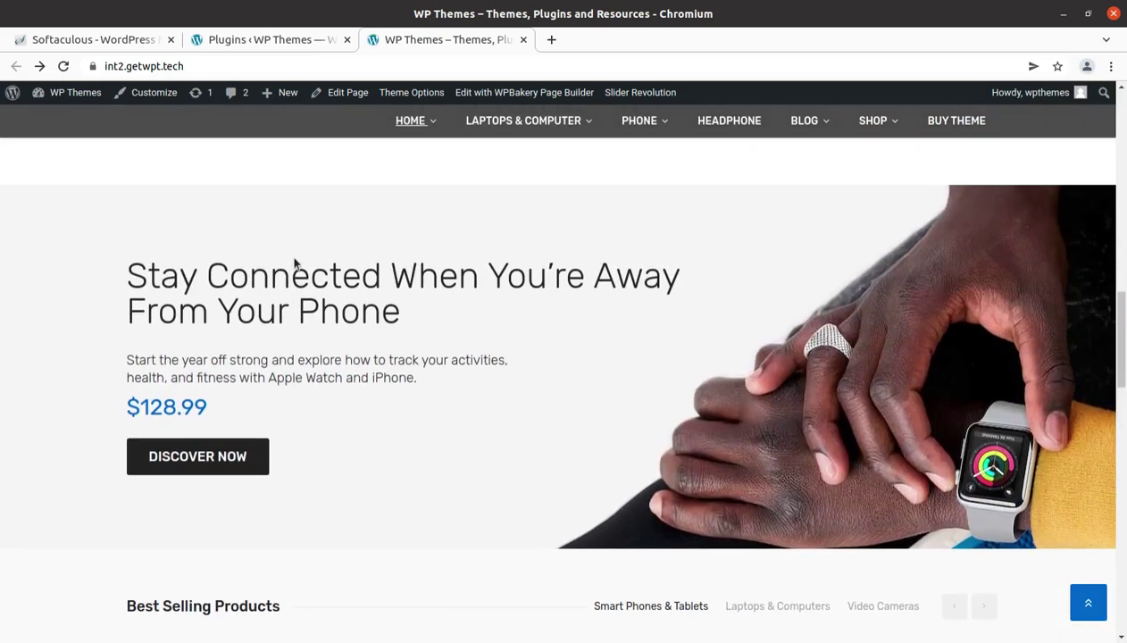
{"action": "scroll", "coordinate": [295, 262], "scroll_direction": "up", "scroll_amount": 2}
{"action": "scroll", "coordinate": [295, 261], "scroll_direction": "up", "scroll_amount": 3}
{"action": "scroll", "coordinate": [295, 262], "scroll_direction": "up", "scroll_amount": 3}
{"action": "scroll", "coordinate": [295, 261], "scroll_direction": "up", "scroll_amount": 3}
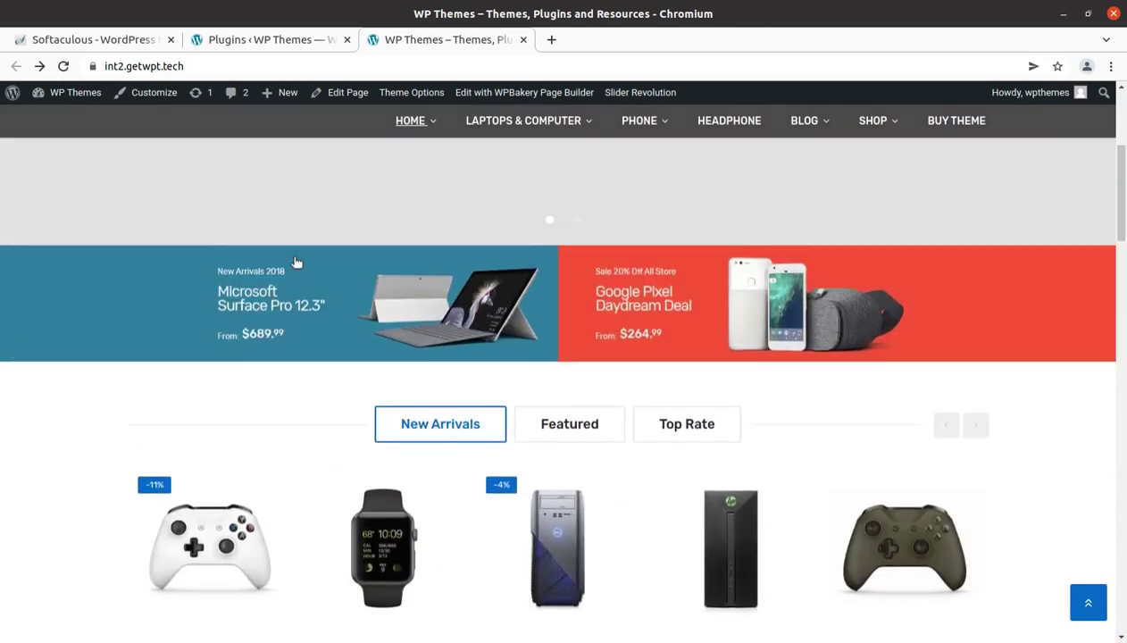
{"action": "scroll", "coordinate": [295, 262], "scroll_direction": "up", "scroll_amount": 3}
{"action": "scroll", "coordinate": [295, 262], "scroll_direction": "up", "scroll_amount": 2}
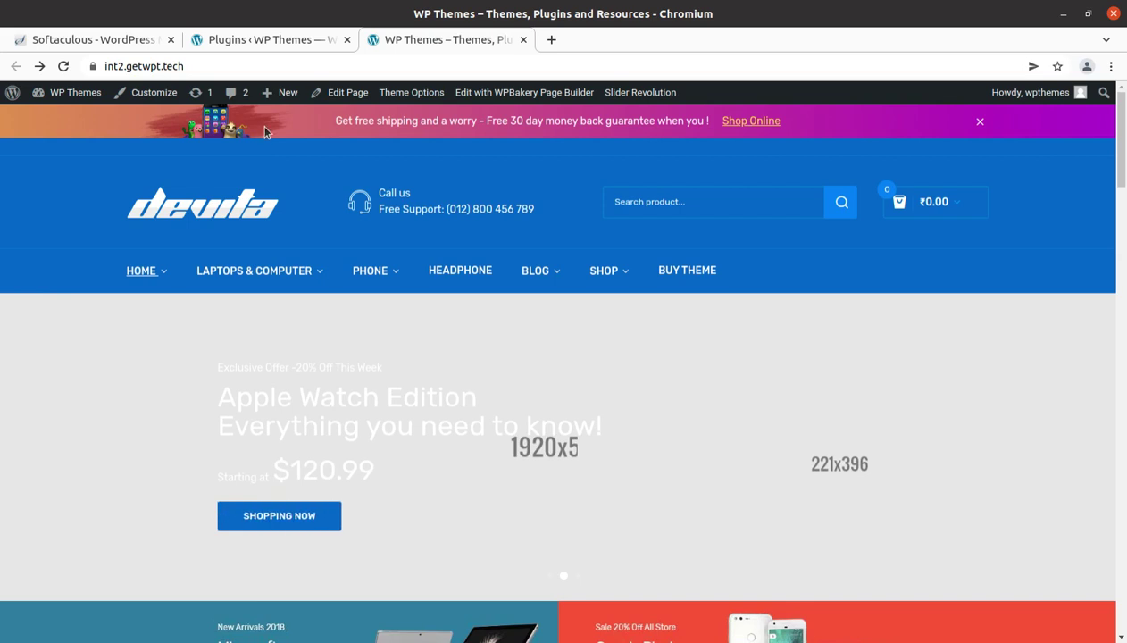
Go back to the Plugins admin tab and review the list down to the YITH WooCommerce plugins.
{"action": "left_click", "coordinate": [251, 43]}
{"action": "scroll", "coordinate": [200, 247], "scroll_direction": "down", "scroll_amount": 2}
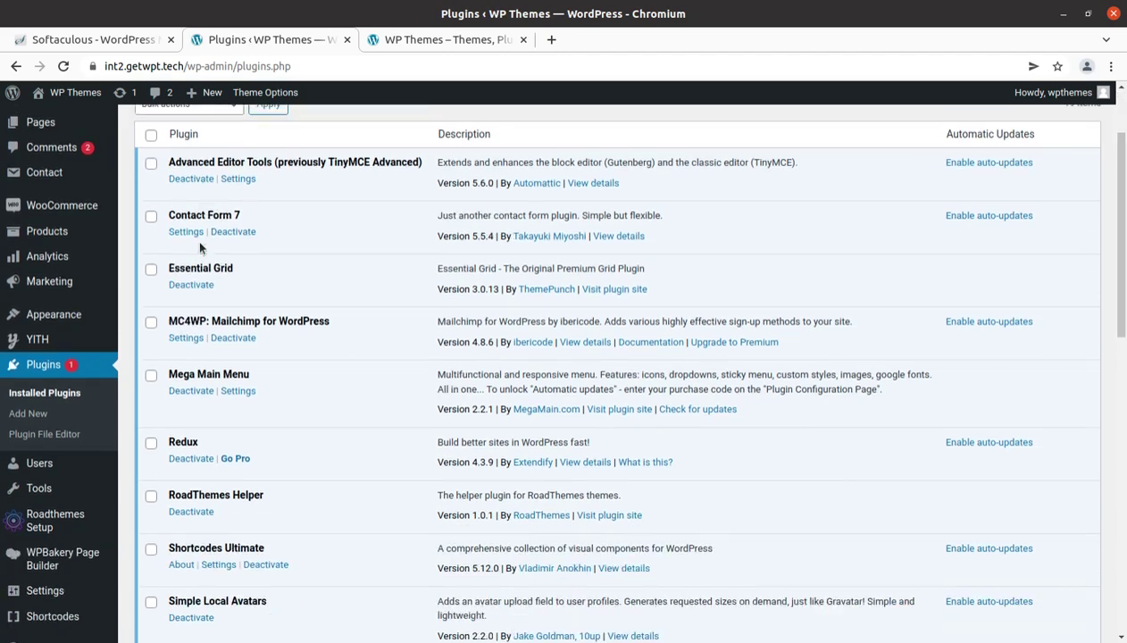
{"action": "scroll", "coordinate": [200, 247], "scroll_direction": "down", "scroll_amount": 2}
{"action": "scroll", "coordinate": [200, 247], "scroll_direction": "down", "scroll_amount": 3}
{"action": "scroll", "coordinate": [200, 248], "scroll_direction": "down", "scroll_amount": 1}
{"action": "scroll", "coordinate": [200, 247], "scroll_direction": "down", "scroll_amount": 3}
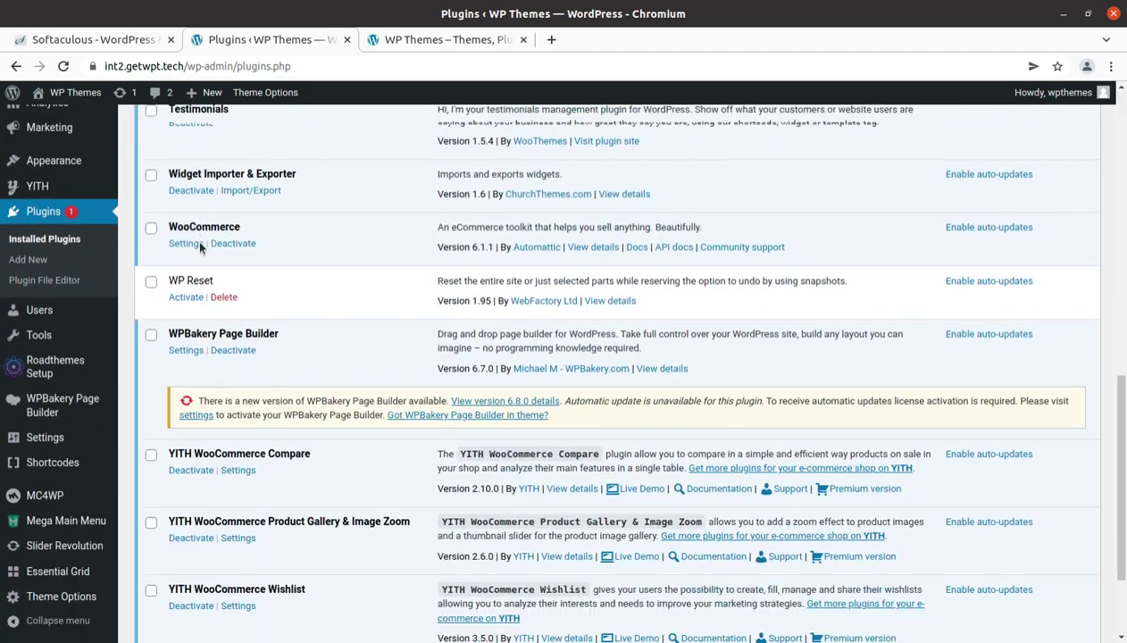
{"action": "scroll", "coordinate": [200, 248], "scroll_direction": "down", "scroll_amount": 3}
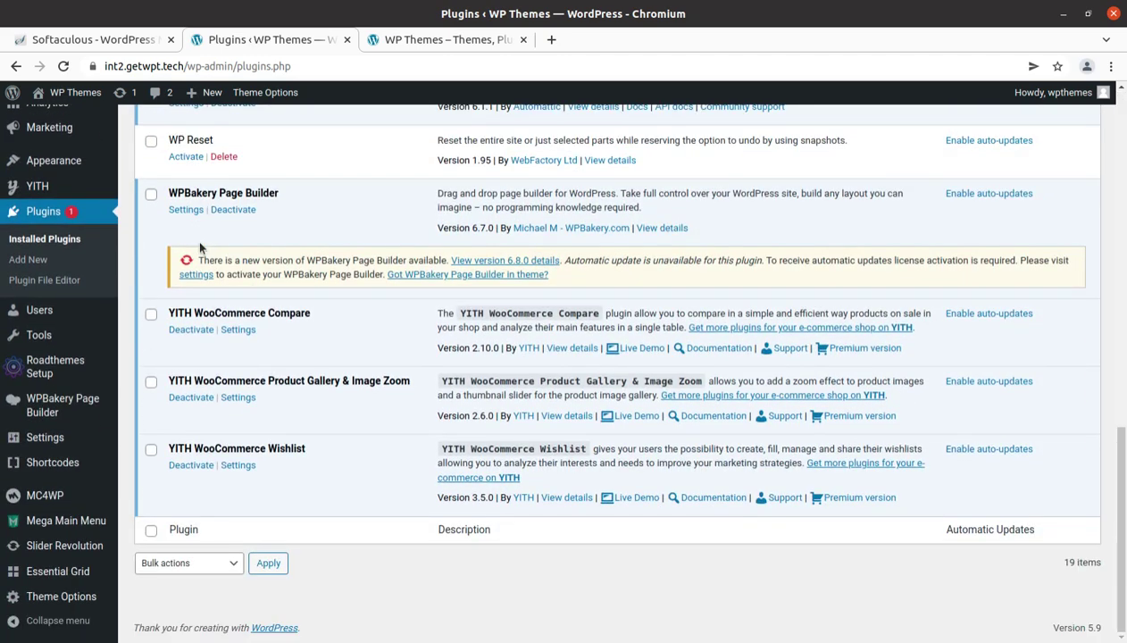
{"action": "scroll", "coordinate": [200, 248], "scroll_direction": "up", "scroll_amount": 2}
{"action": "scroll", "coordinate": [200, 248], "scroll_direction": "up", "scroll_amount": 1}
{"action": "scroll", "coordinate": [232, 252], "scroll_direction": "up", "scroll_amount": 4}
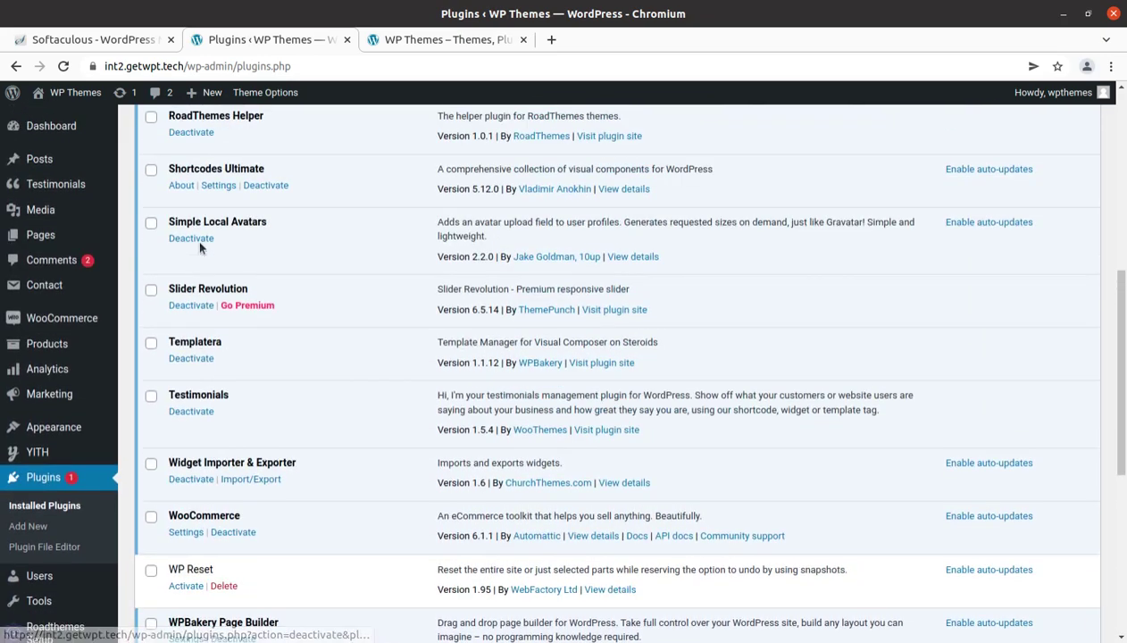
{"action": "scroll", "coordinate": [271, 257], "scroll_direction": "up", "scroll_amount": 1}
{"action": "scroll", "coordinate": [271, 257], "scroll_direction": "up", "scroll_amount": 3}
{"action": "scroll", "coordinate": [271, 257], "scroll_direction": "down", "scroll_amount": 2}
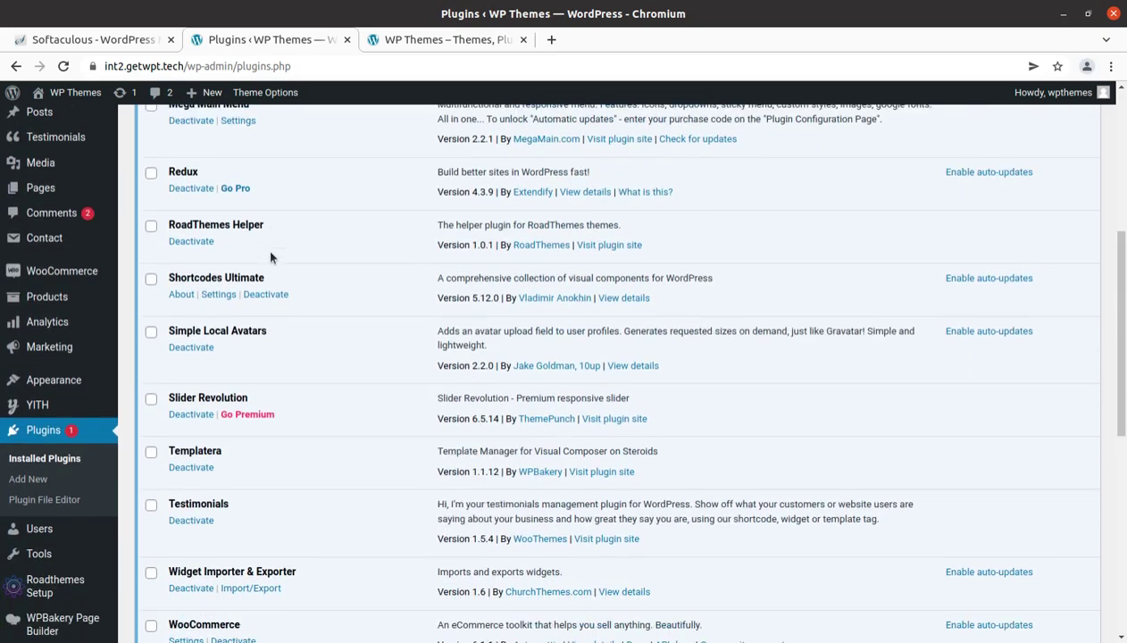
{"action": "scroll", "coordinate": [271, 257], "scroll_direction": "down", "scroll_amount": 4}
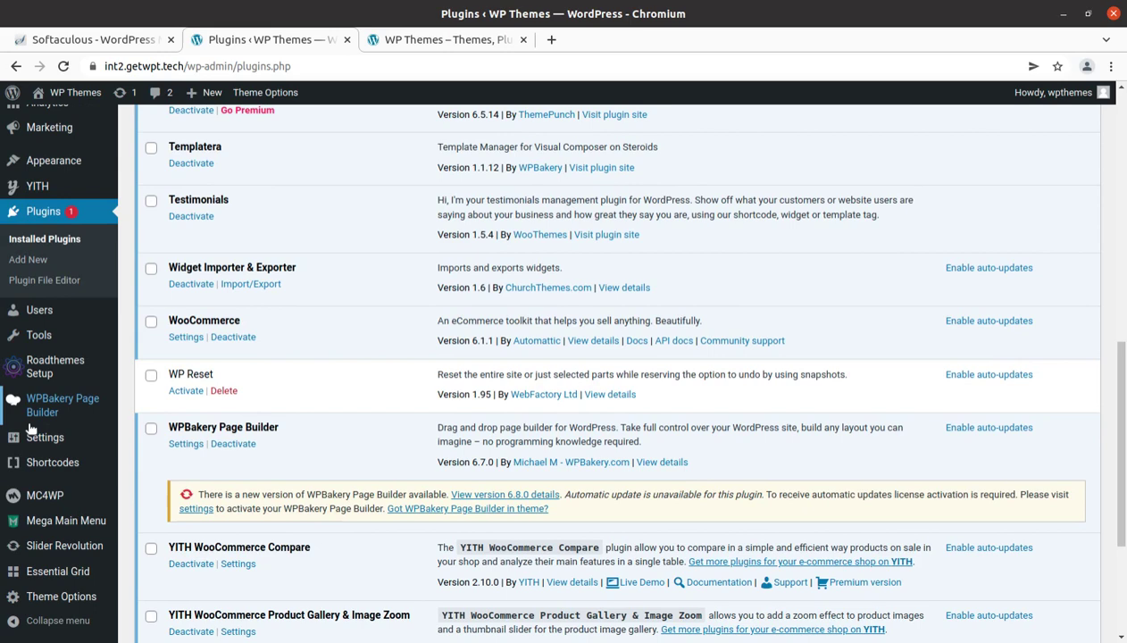
{"action": "scroll", "coordinate": [44, 419], "scroll_direction": "down", "scroll_amount": 3}
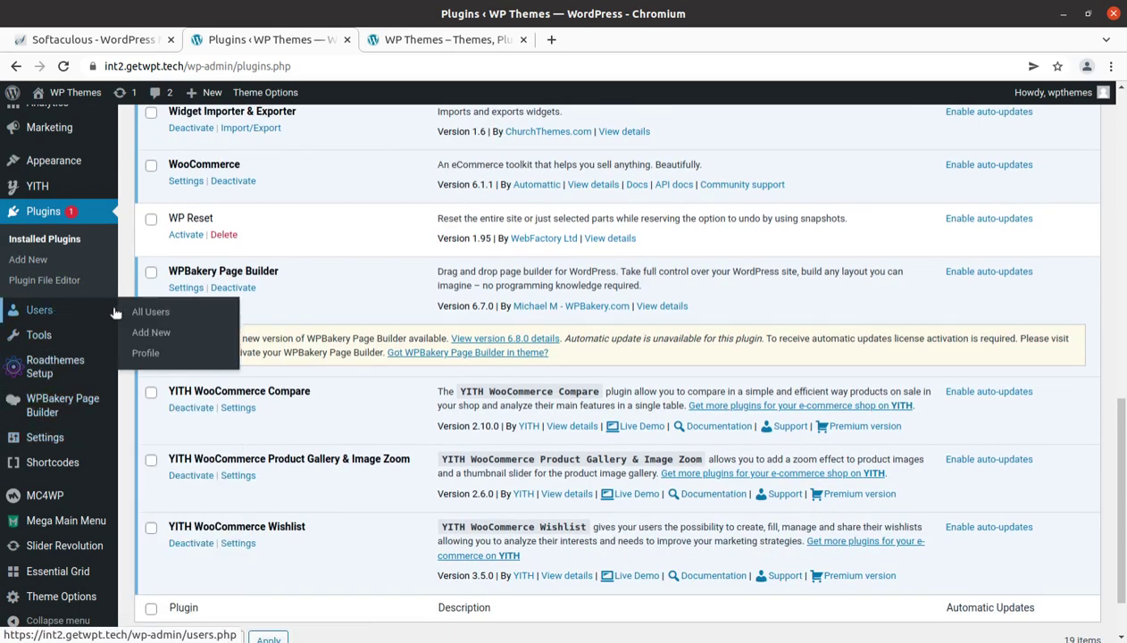
Open All Users and highlight the Customer and Subscriber entries in the Role column.
{"action": "left_click", "coordinate": [145, 312]}
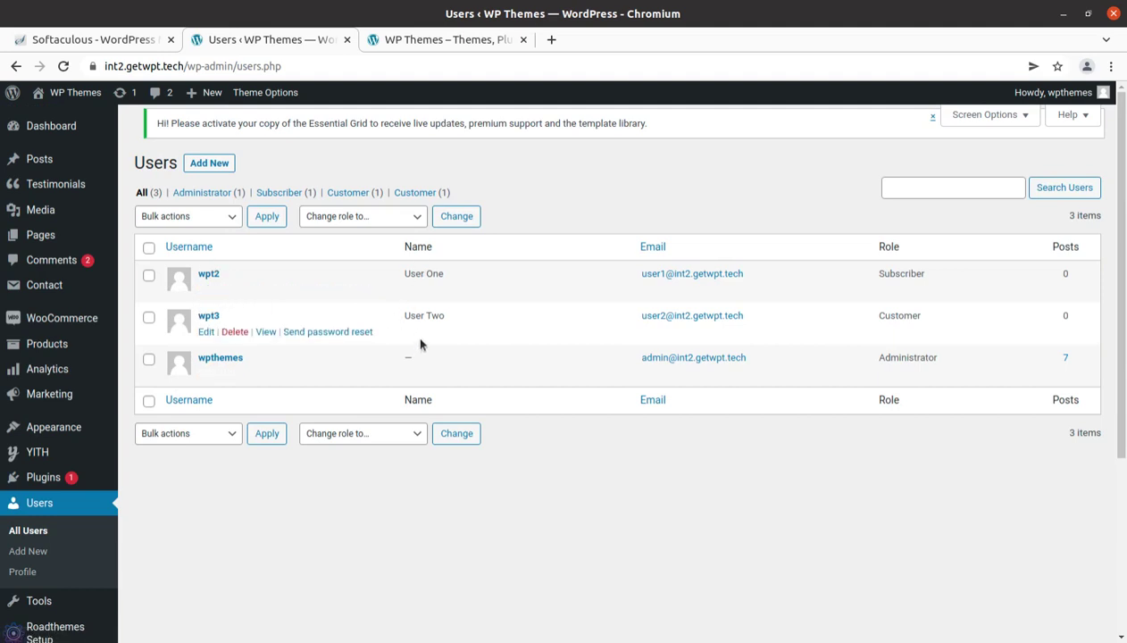
{"action": "left_click_drag", "start_coordinate": [927, 316], "coordinate": [866, 314]}
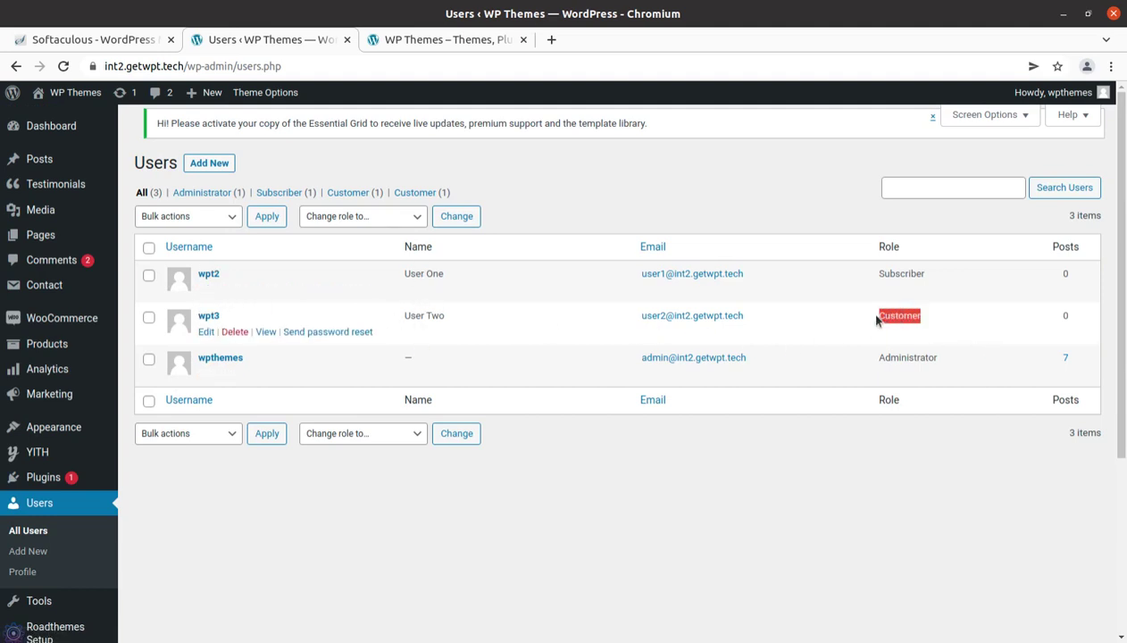
{"action": "left_click_drag", "start_coordinate": [925, 273], "coordinate": [880, 273]}
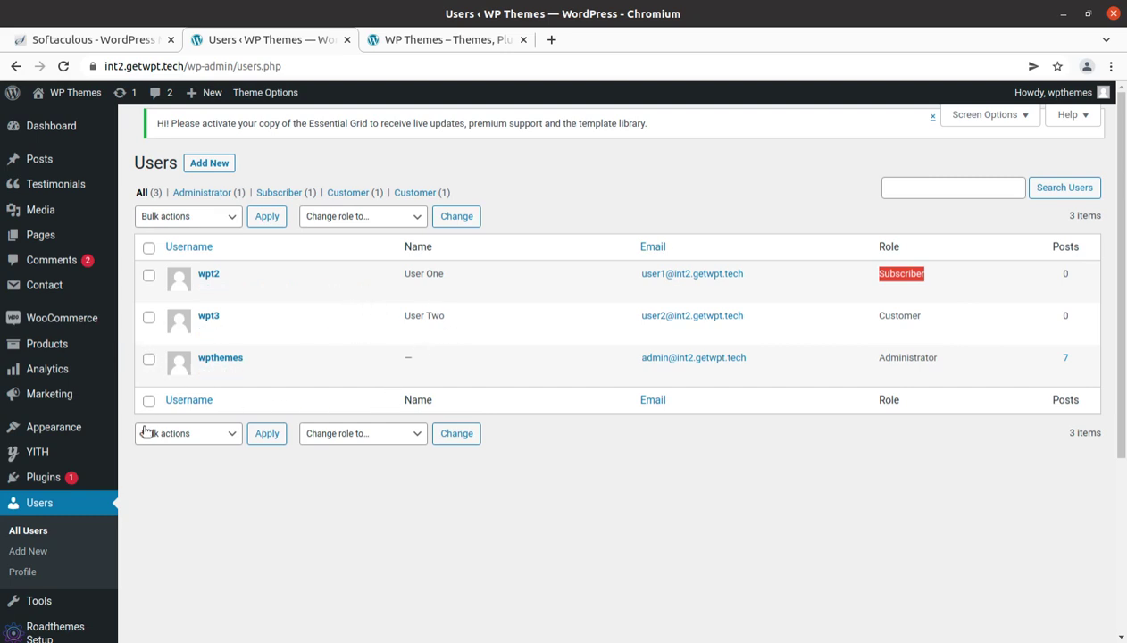
{"action": "scroll", "coordinate": [205, 465], "scroll_direction": "down", "scroll_amount": 3}
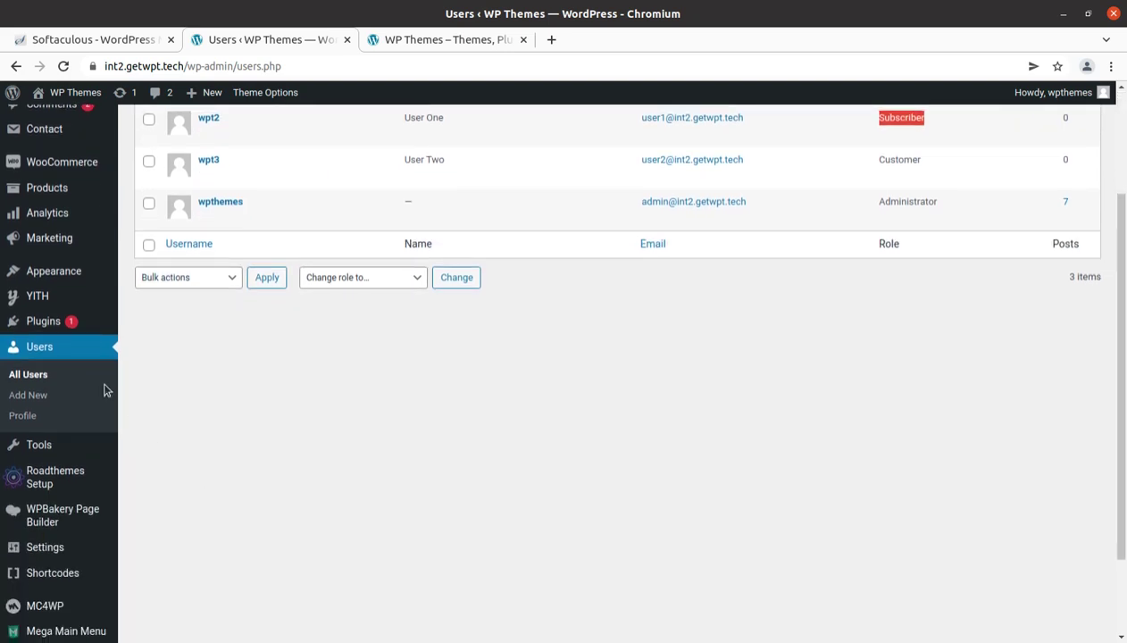
{"action": "mouse_move", "coordinate": [43, 477]}
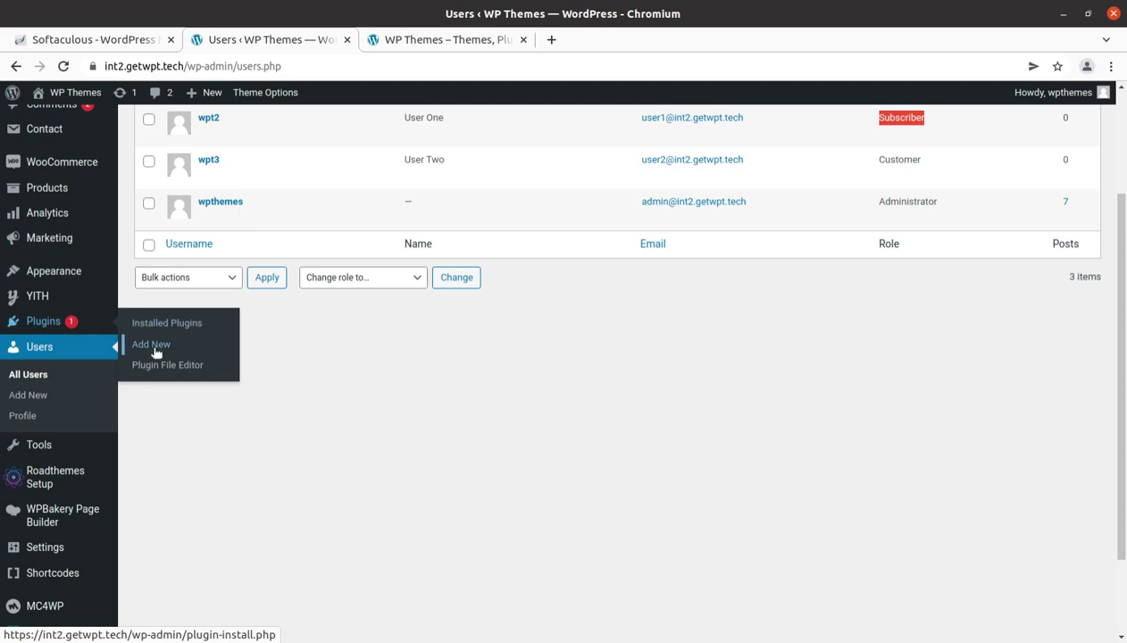
Upload login-as-user.1.4.1.zip from Downloads as a new plugin and install it.
{"action": "left_click", "coordinate": [153, 349]}
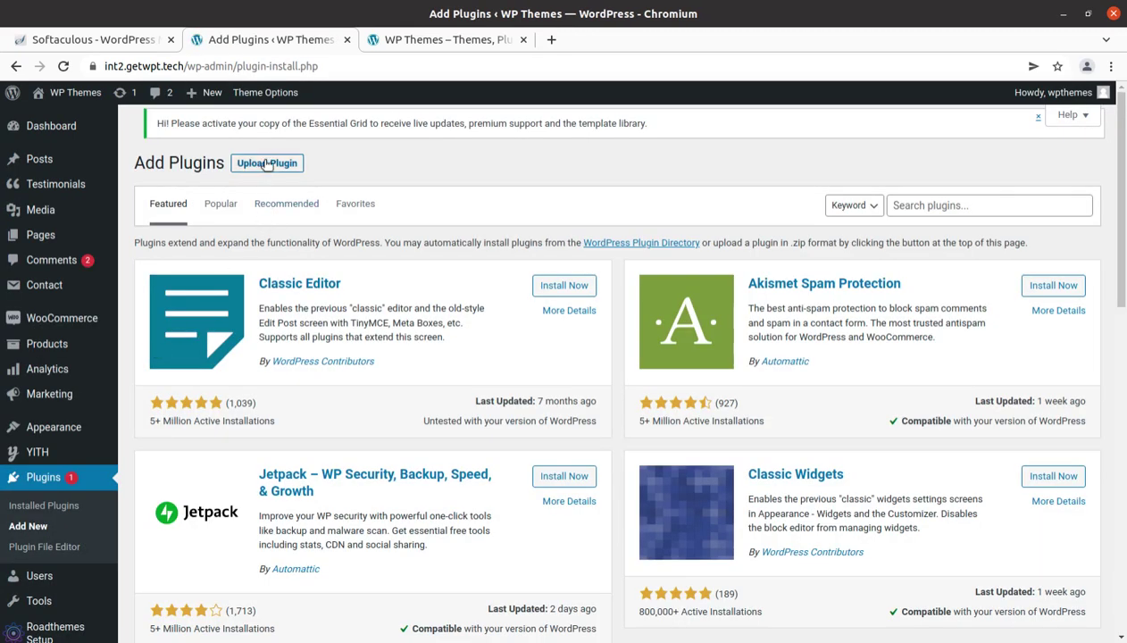
{"action": "left_click", "coordinate": [266, 163]}
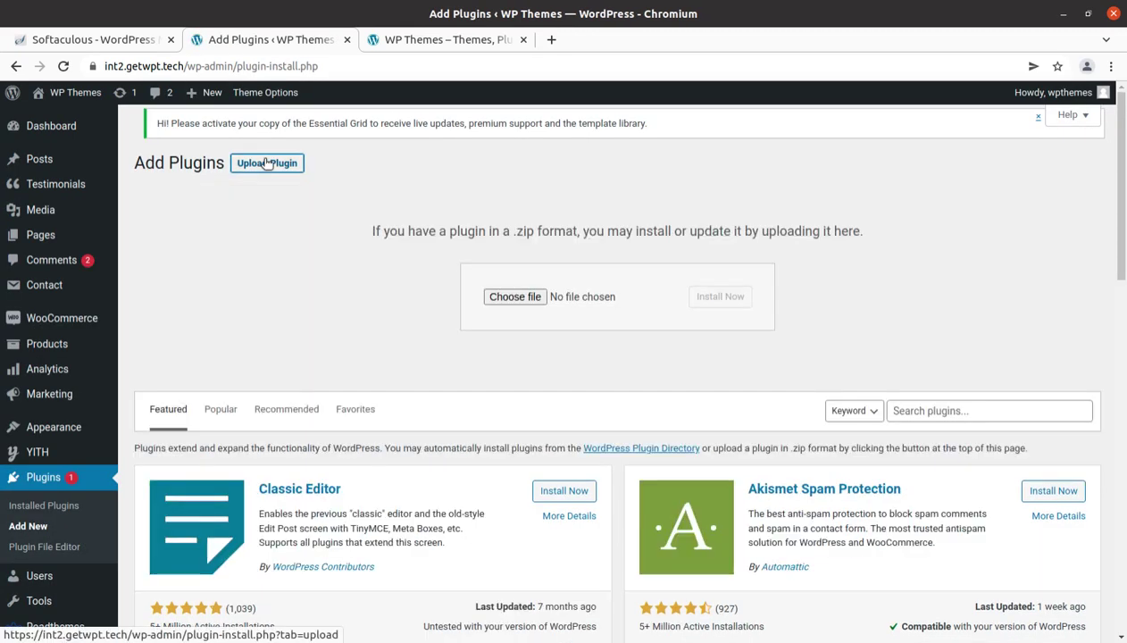
{"action": "left_click", "coordinate": [508, 299]}
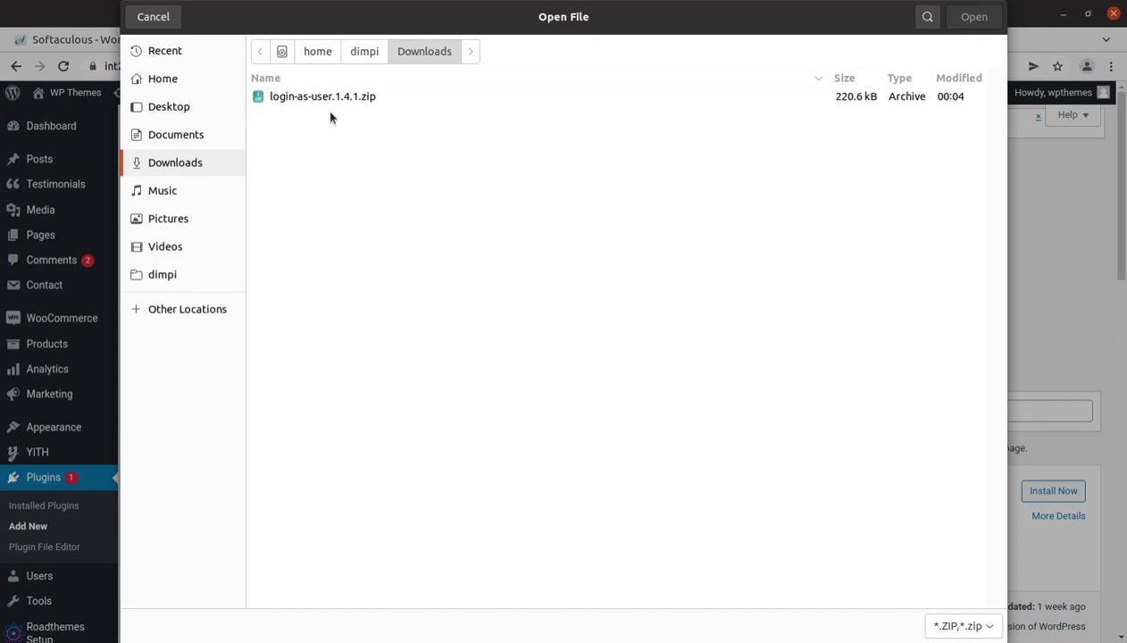
{"action": "left_click", "coordinate": [314, 96]}
{"action": "left_click", "coordinate": [973, 18]}
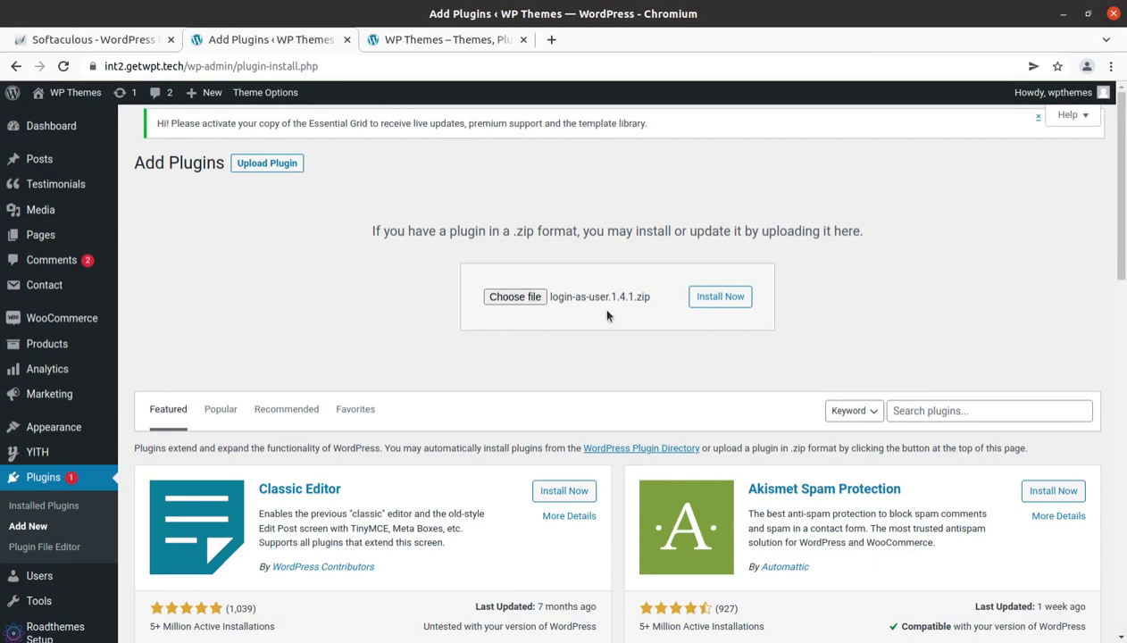
{"action": "left_click", "coordinate": [719, 297]}
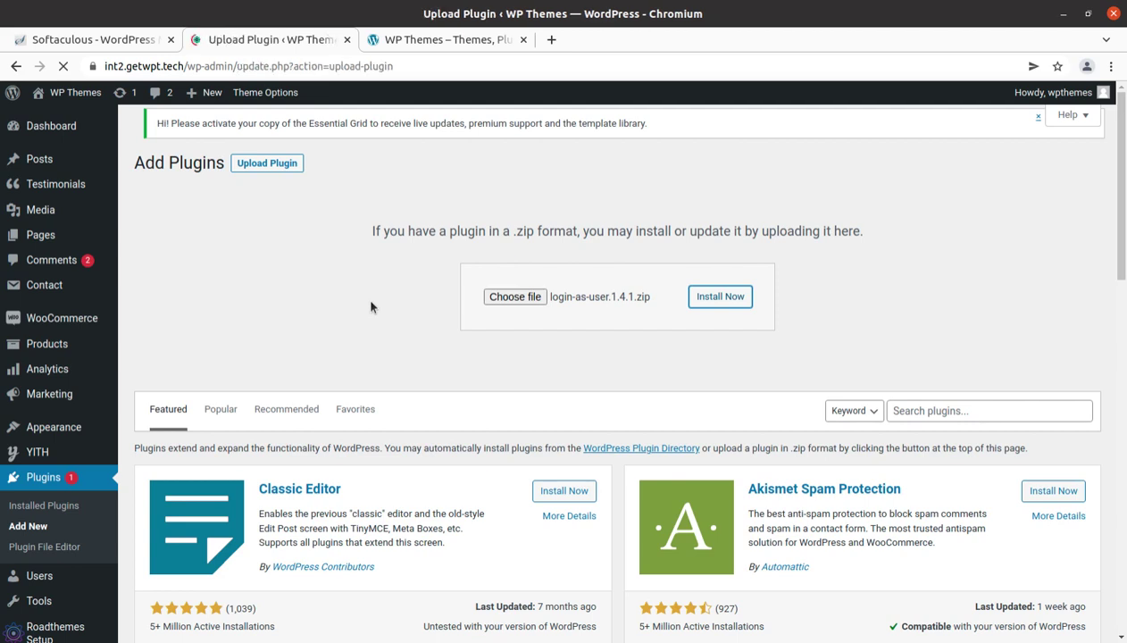
Activate Login as User 1.4.1 and locate it among the 20 installed plugins.
{"action": "left_click", "coordinate": [178, 273]}
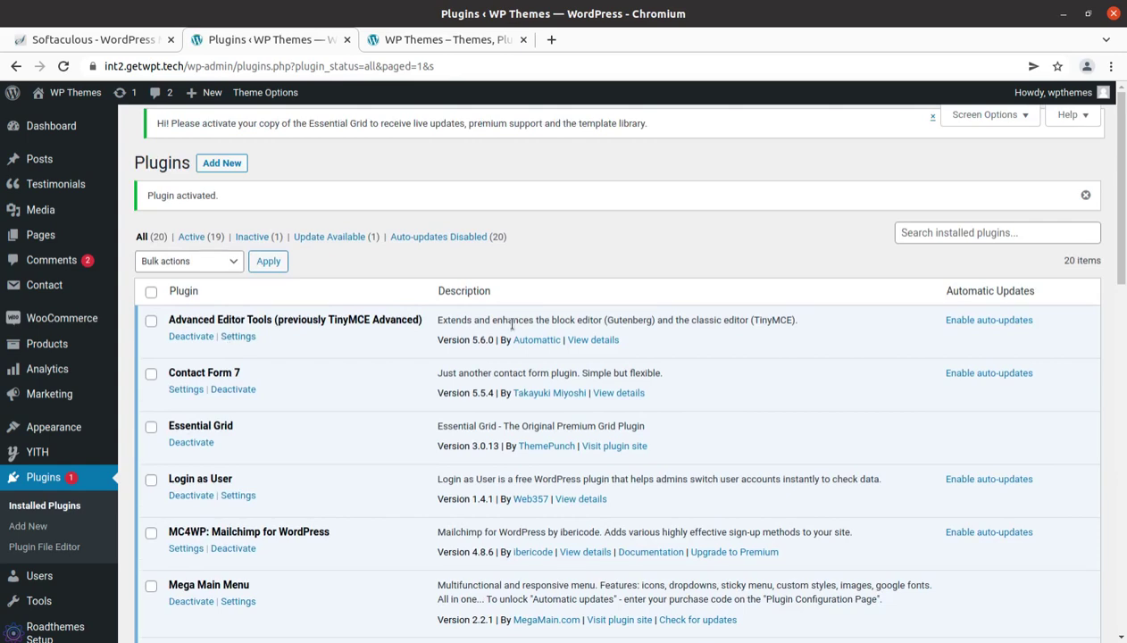
{"action": "scroll", "coordinate": [511, 323], "scroll_direction": "down", "scroll_amount": 2}
{"action": "scroll", "coordinate": [511, 323], "scroll_direction": "down", "scroll_amount": 4}
{"action": "scroll", "coordinate": [512, 323], "scroll_direction": "down", "scroll_amount": 3}
{"action": "scroll", "coordinate": [512, 323], "scroll_direction": "down", "scroll_amount": 1}
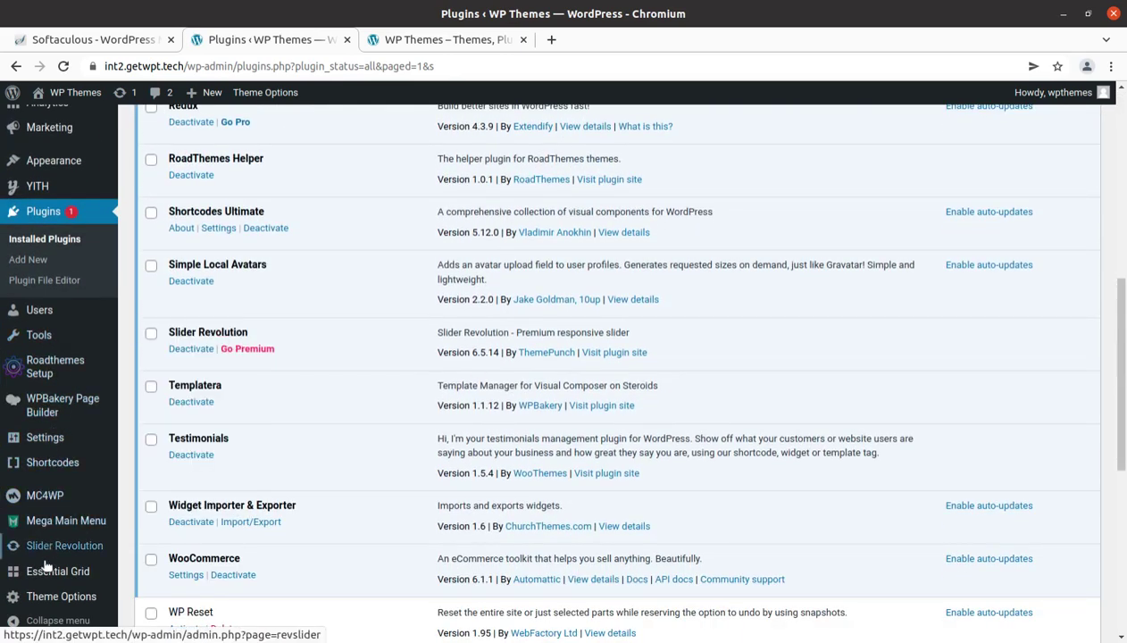
{"action": "mouse_move", "coordinate": [45, 280]}
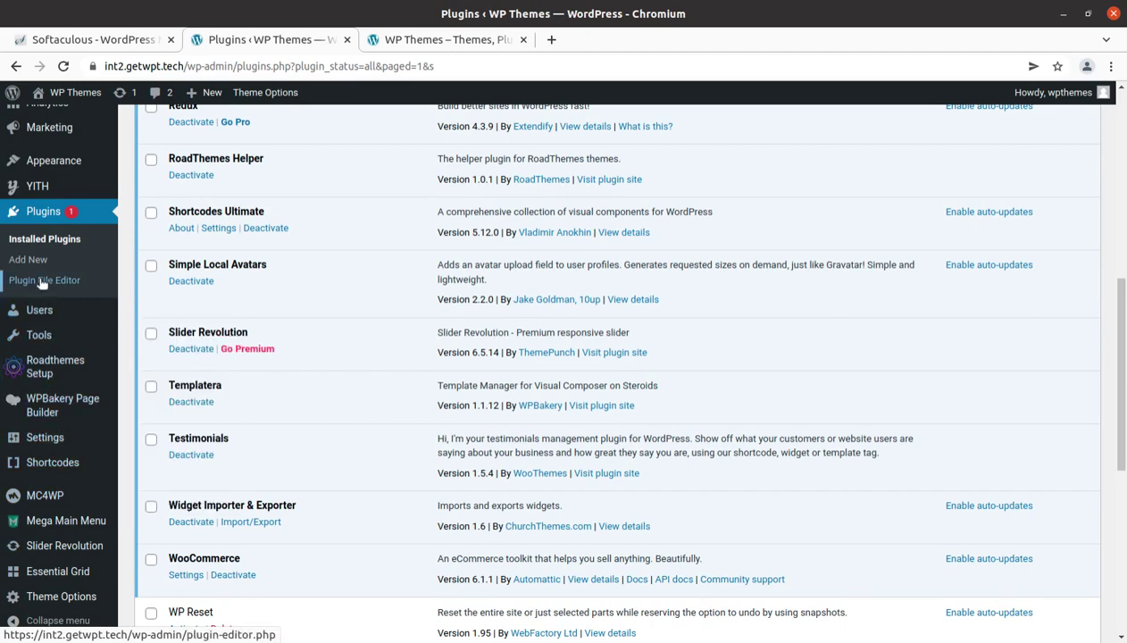
{"action": "scroll", "coordinate": [73, 360], "scroll_direction": "up", "scroll_amount": 1}
{"action": "scroll", "coordinate": [73, 361], "scroll_direction": "up", "scroll_amount": 2}
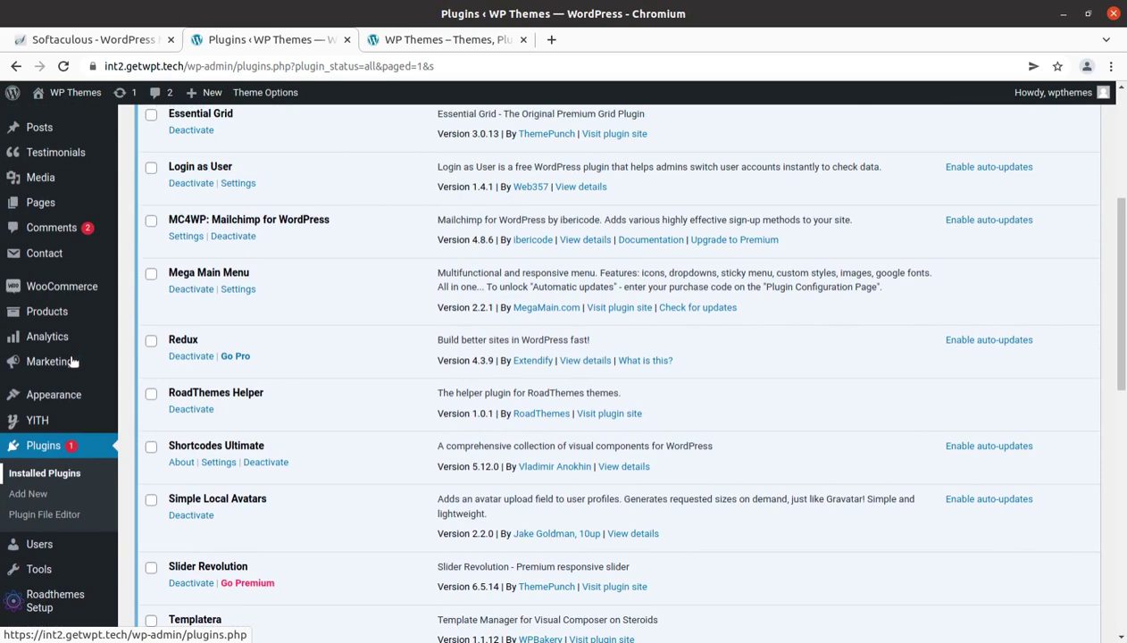
{"action": "scroll", "coordinate": [73, 361], "scroll_direction": "up", "scroll_amount": 4}
{"action": "scroll", "coordinate": [73, 361], "scroll_direction": "down", "scroll_amount": 3}
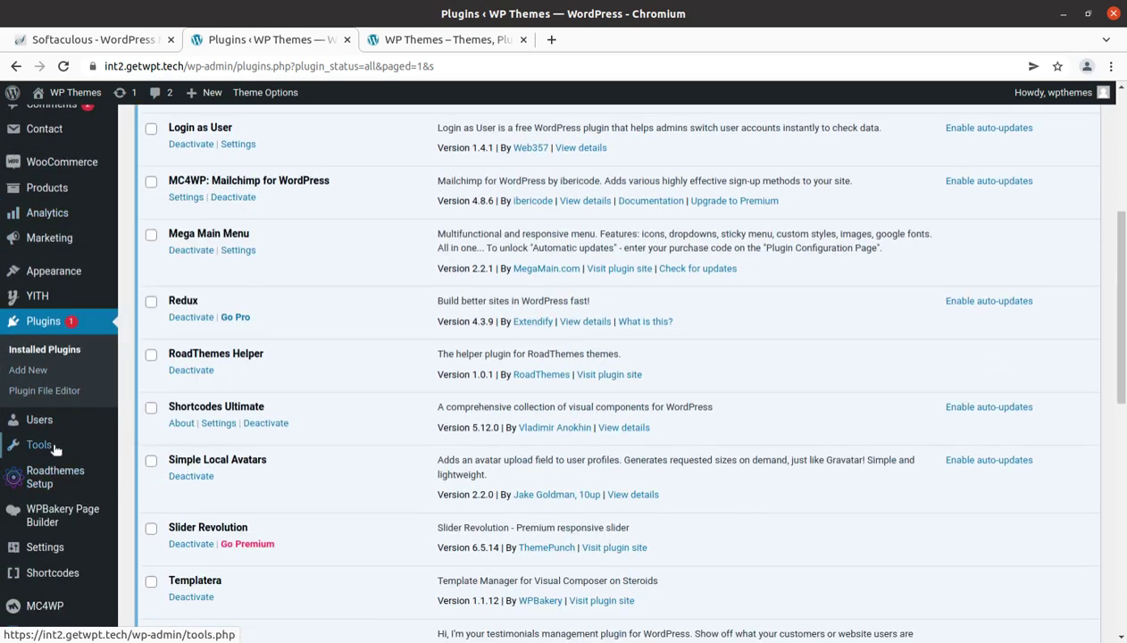
Open All Users and highlight the new Login as User column and the customer's username.
{"action": "left_click", "coordinate": [155, 428]}
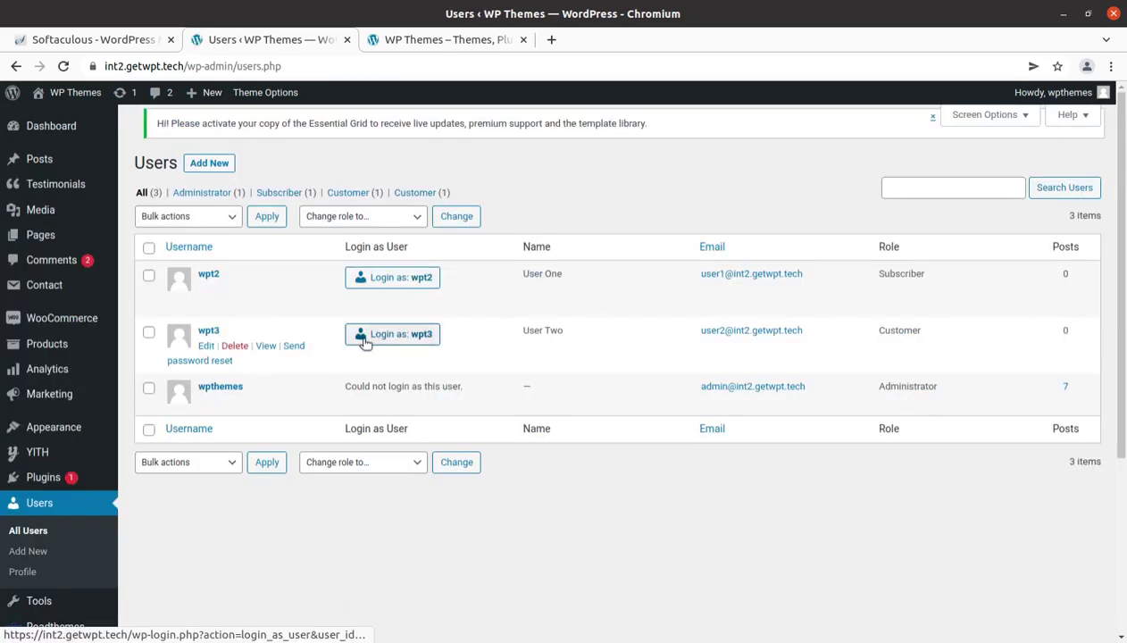
{"action": "mouse_move", "coordinate": [330, 268]}
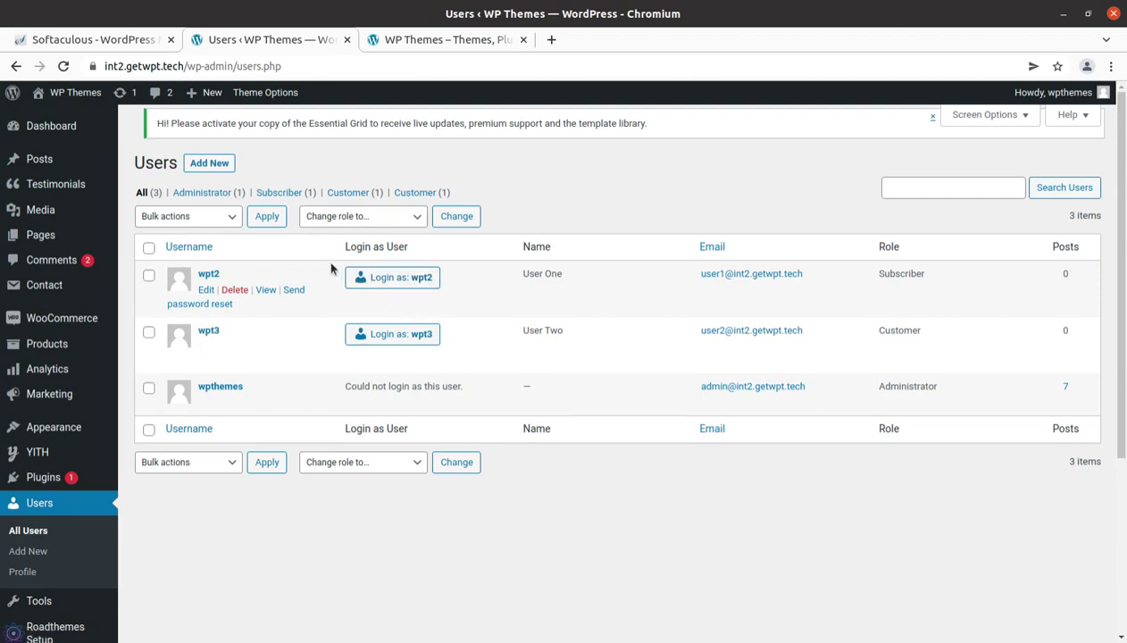
{"action": "left_click_drag", "start_coordinate": [342, 246], "coordinate": [412, 255]}
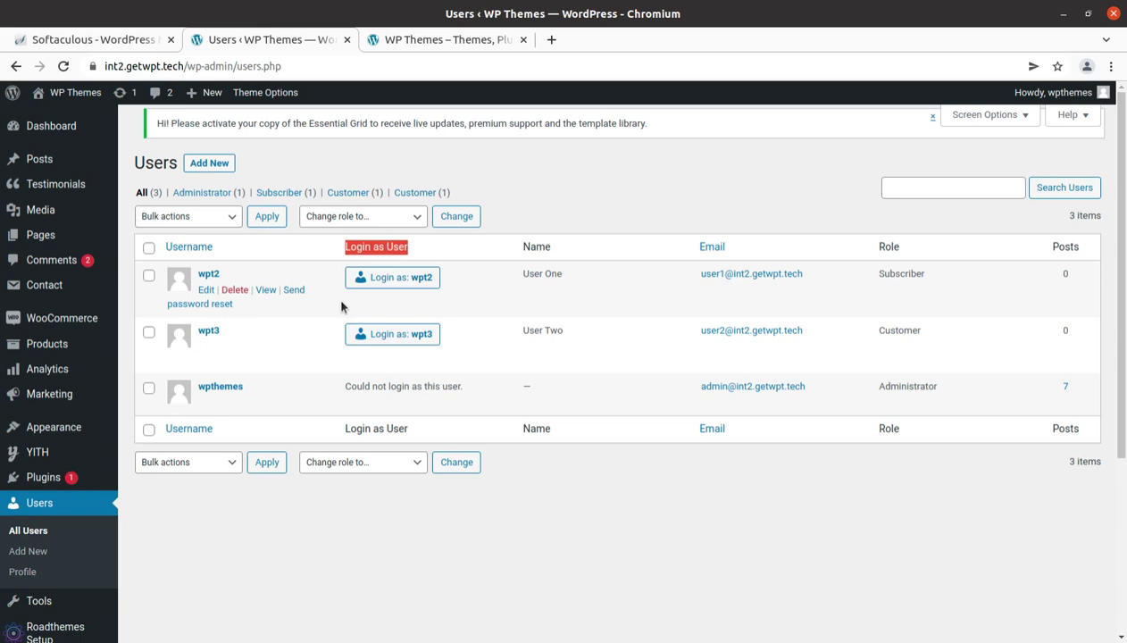
{"action": "mouse_move", "coordinate": [219, 333]}
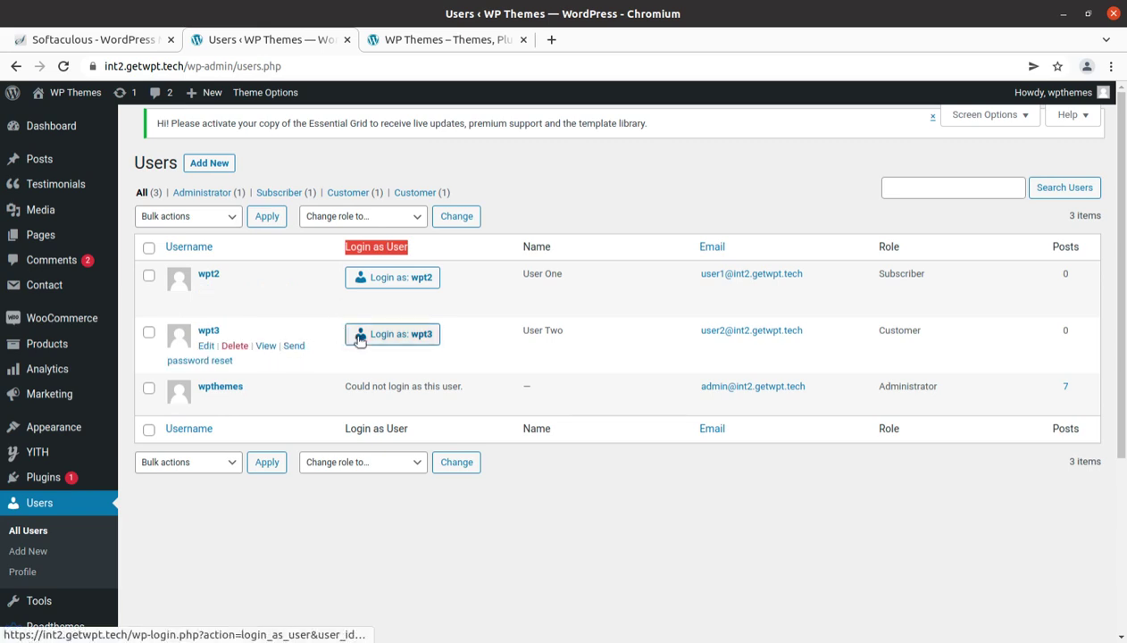
{"action": "left_click", "coordinate": [216, 333]}
{"action": "left_click_drag", "start_coordinate": [216, 333], "coordinate": [198, 332]}
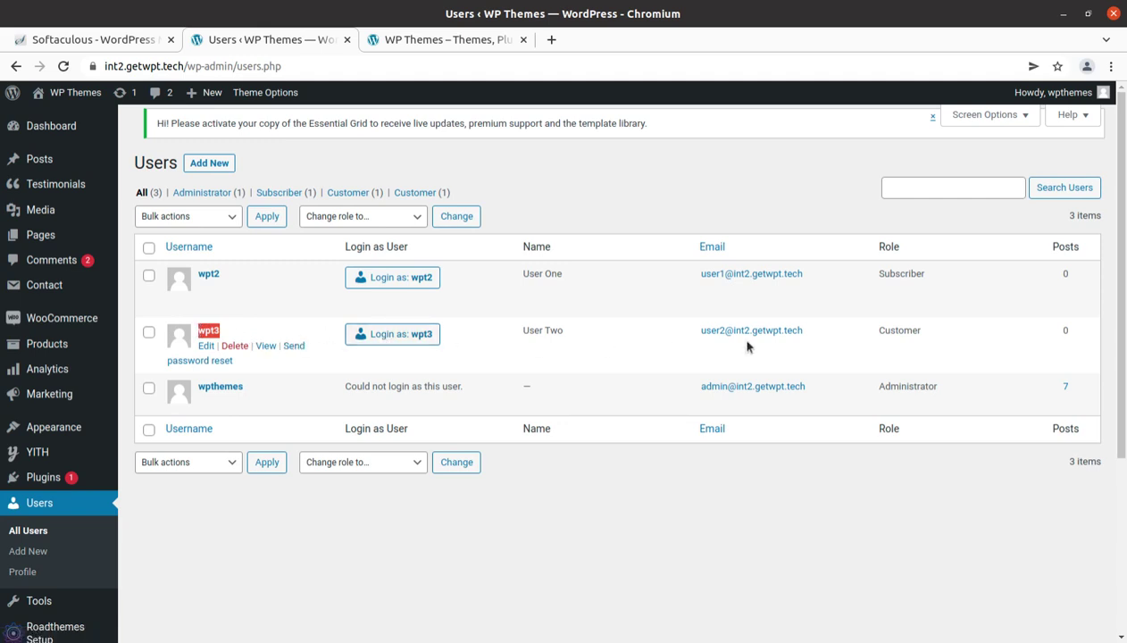
Log into the storefront as the customer account without a password and view its empty cart.
{"action": "left_click", "coordinate": [400, 344]}
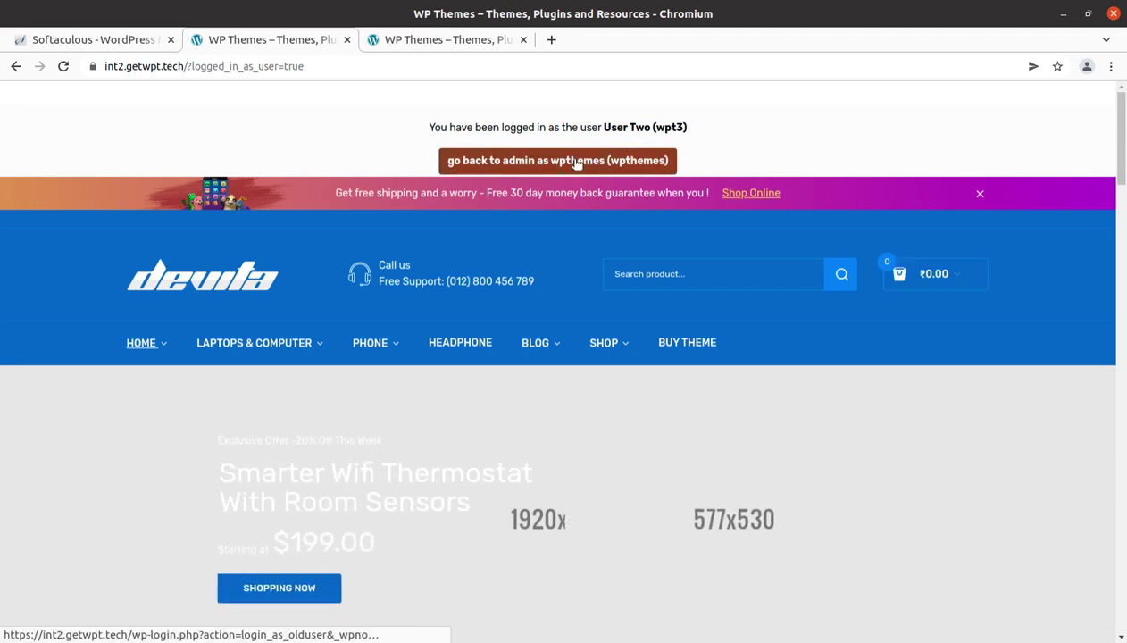
{"action": "left_click_drag", "start_coordinate": [710, 132], "coordinate": [428, 126]}
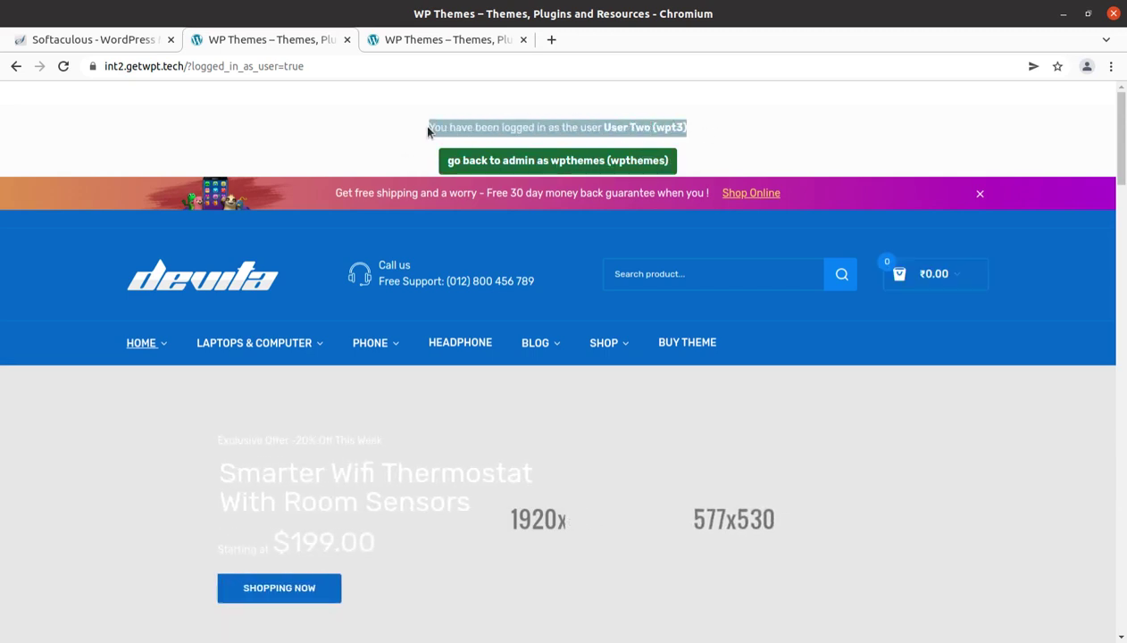
{"action": "scroll", "coordinate": [336, 272], "scroll_direction": "down", "scroll_amount": 1}
{"action": "scroll", "coordinate": [336, 272], "scroll_direction": "down", "scroll_amount": 3}
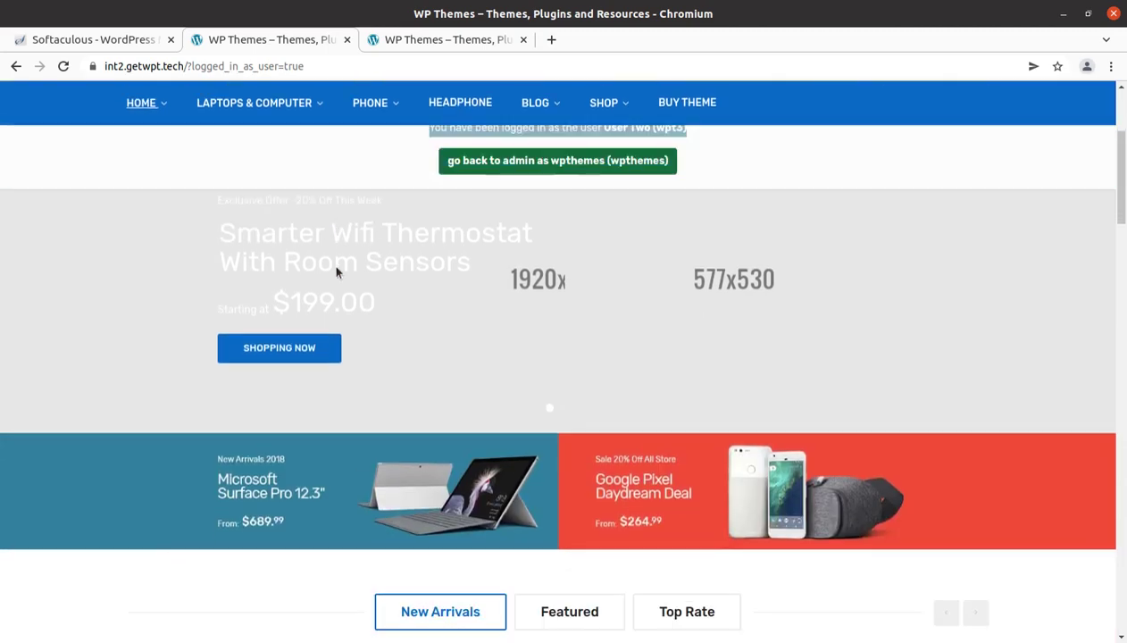
{"action": "scroll", "coordinate": [336, 272], "scroll_direction": "down", "scroll_amount": 4}
{"action": "scroll", "coordinate": [336, 272], "scroll_direction": "up", "scroll_amount": 5}
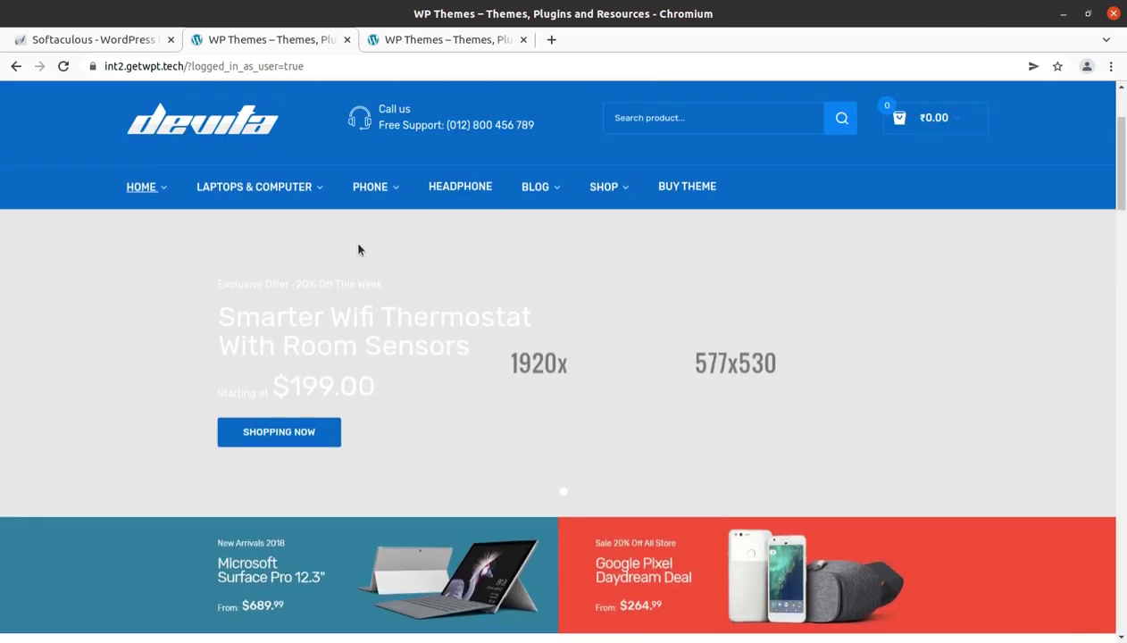
{"action": "mouse_move", "coordinate": [900, 119]}
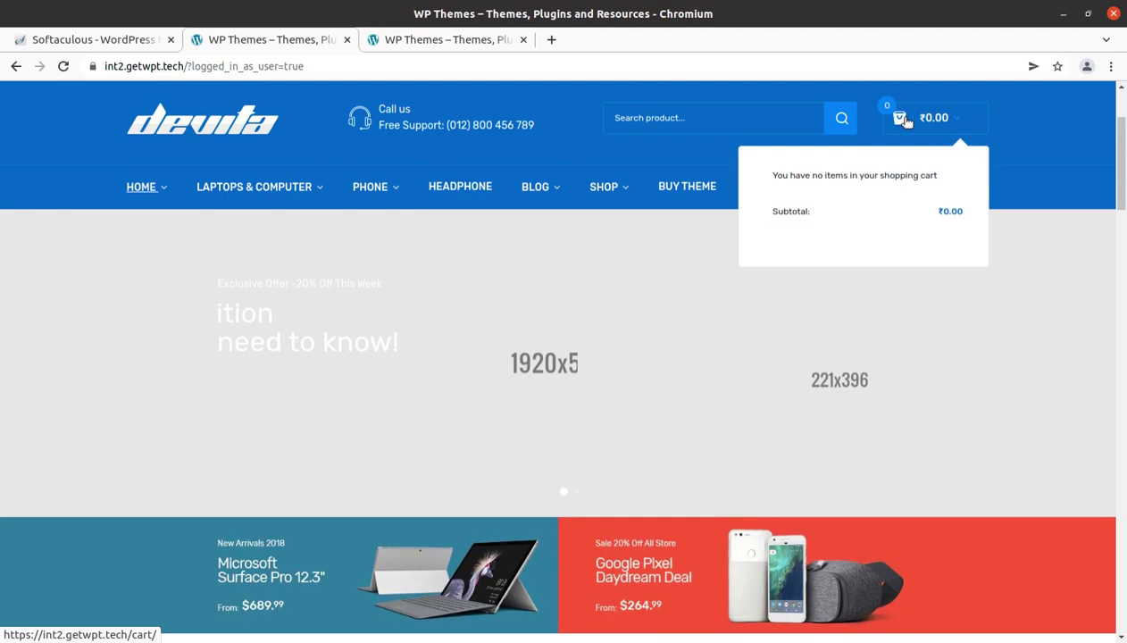
{"action": "scroll", "coordinate": [413, 361], "scroll_direction": "down", "scroll_amount": 2}
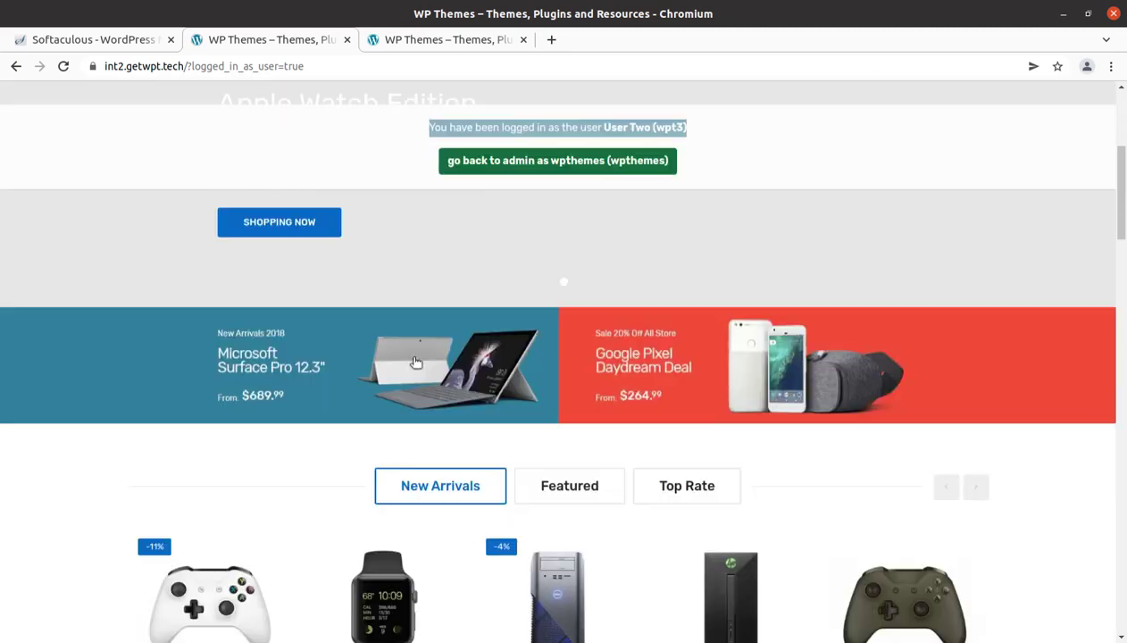
{"action": "scroll", "coordinate": [412, 361], "scroll_direction": "down", "scroll_amount": 2}
{"action": "scroll", "coordinate": [413, 362], "scroll_direction": "up", "scroll_amount": 3}
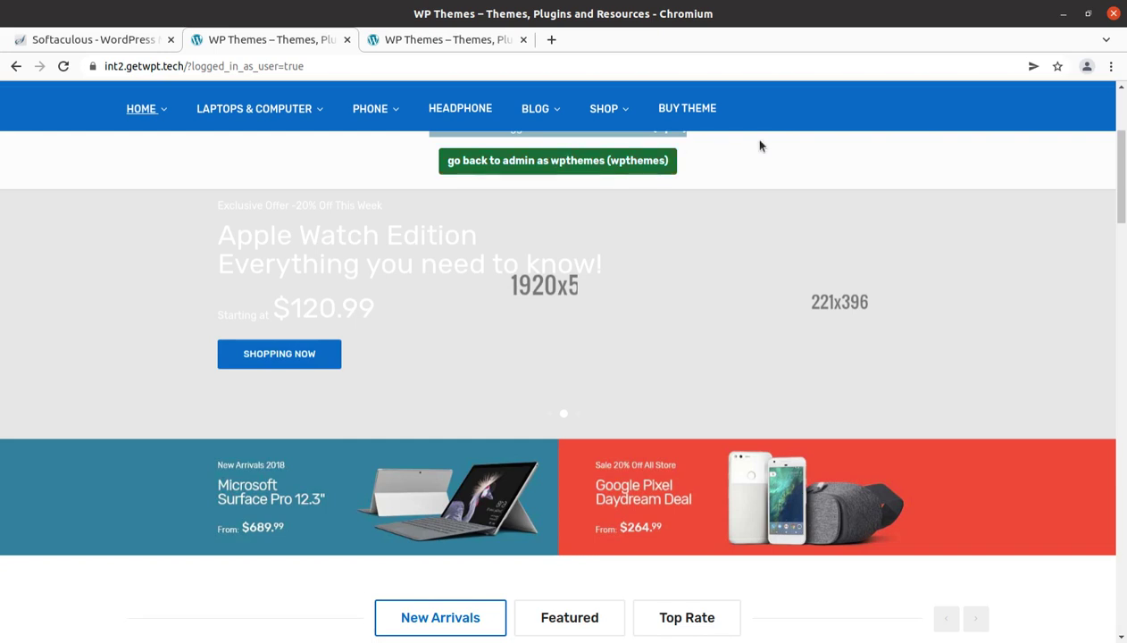
{"action": "scroll", "coordinate": [741, 152], "scroll_direction": "up", "scroll_amount": 2}
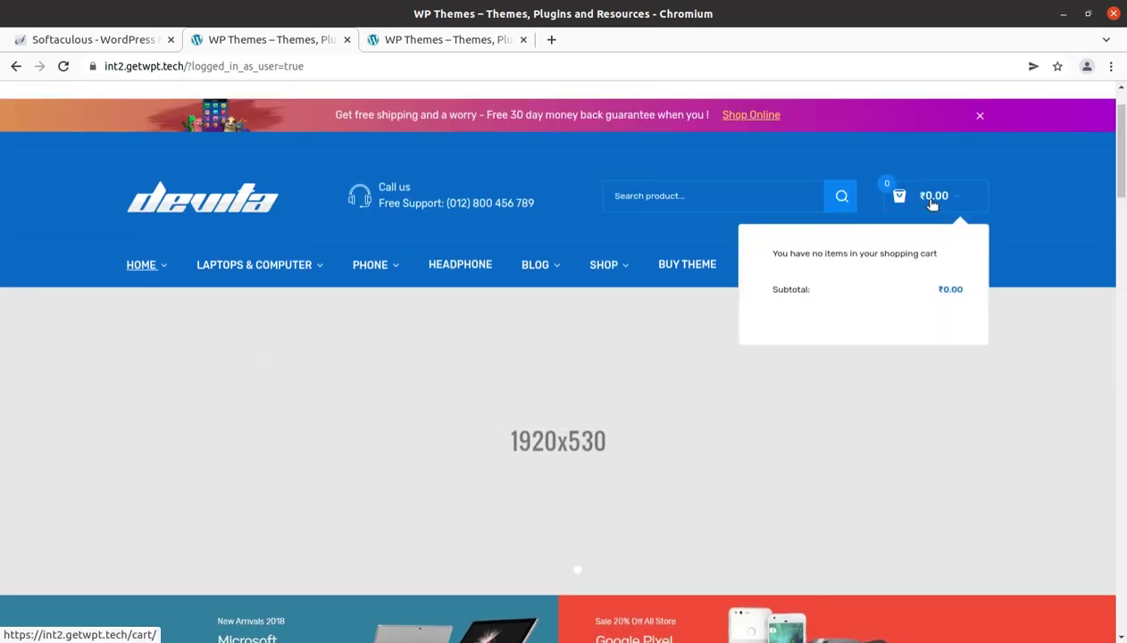
{"action": "left_click", "coordinate": [930, 202]}
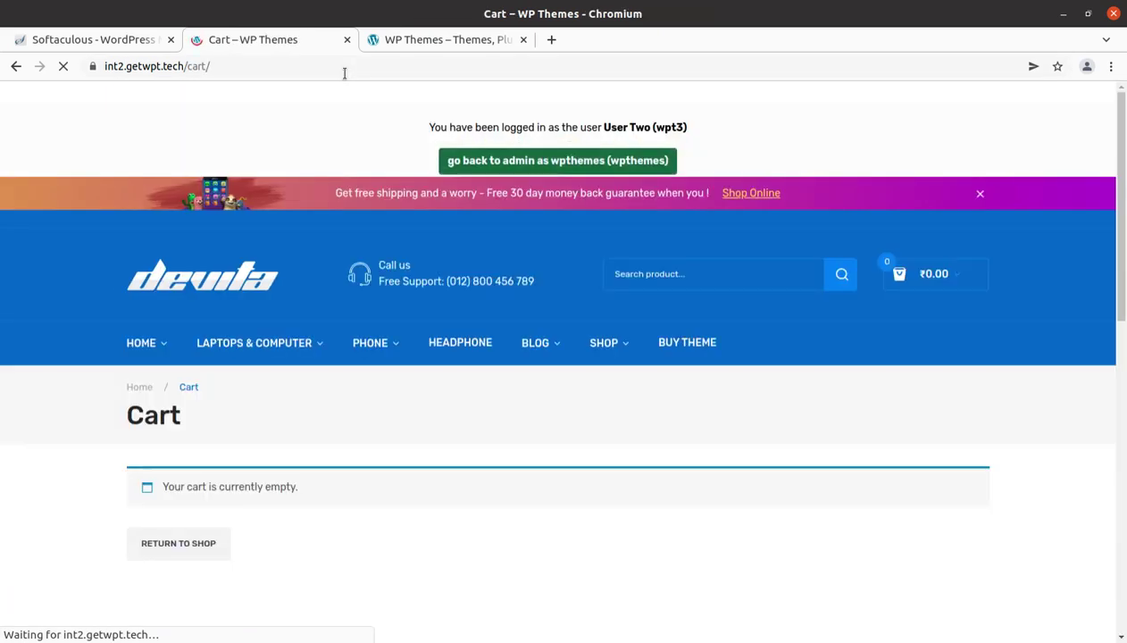
Open the customer's Orders page listing one Processing and one On Hold order.
{"action": "scroll", "coordinate": [230, 422], "scroll_direction": "down", "scroll_amount": 1}
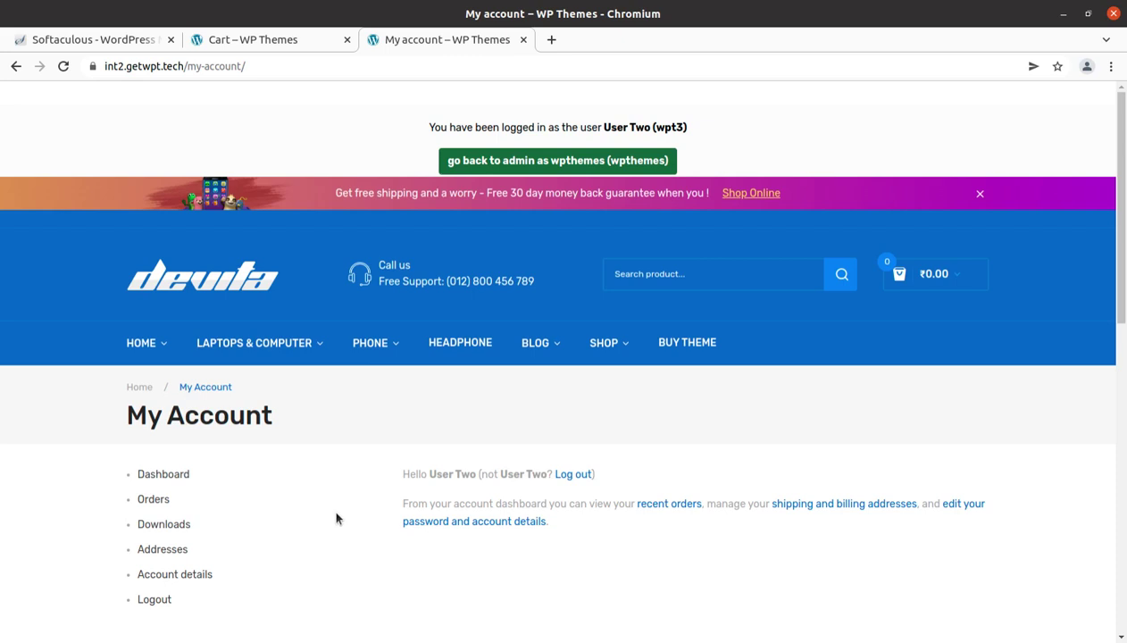
{"action": "scroll", "coordinate": [335, 518], "scroll_direction": "down", "scroll_amount": 1}
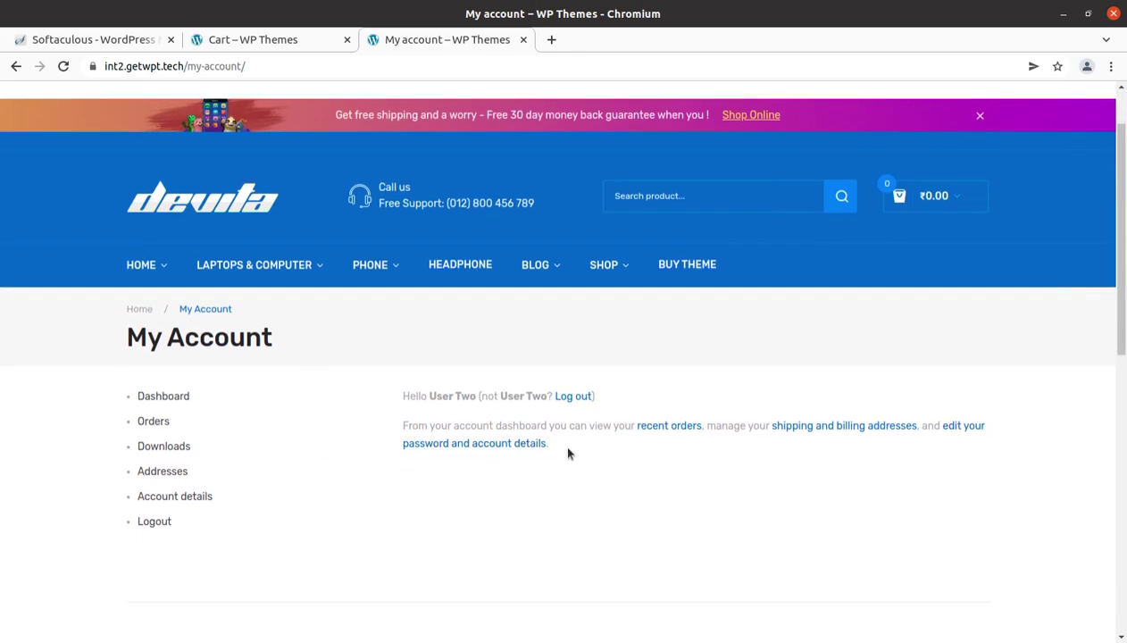
{"action": "left_click", "coordinate": [154, 423]}
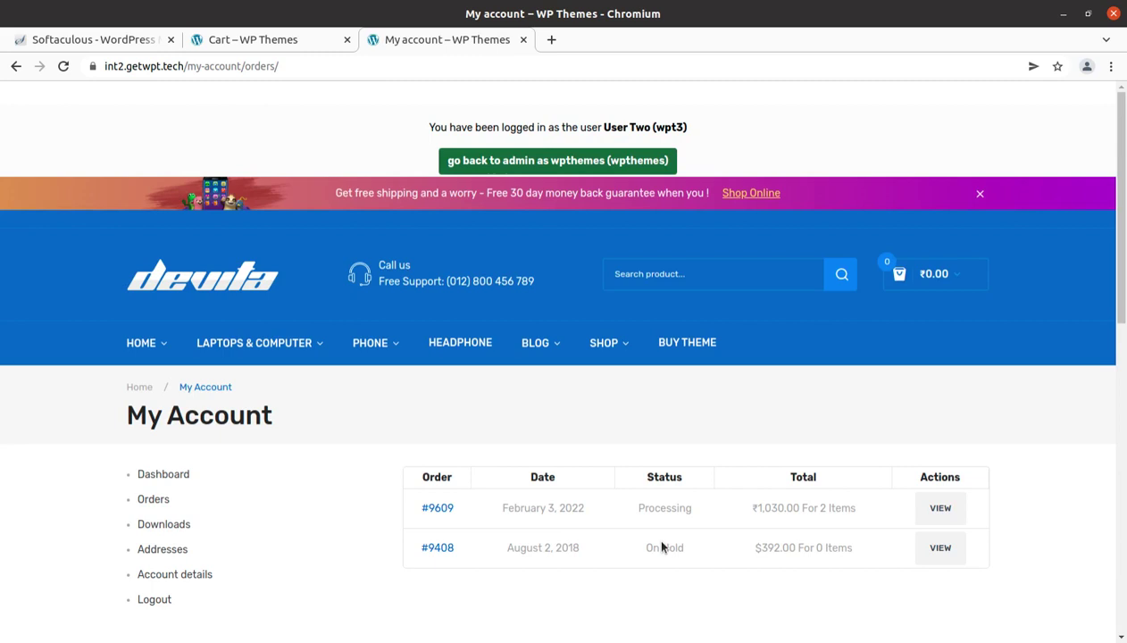
View the Processing order: two Ornare Sed Consequat, ₹1,030 total, cash on delivery, billing address.
{"action": "left_click", "coordinate": [441, 512]}
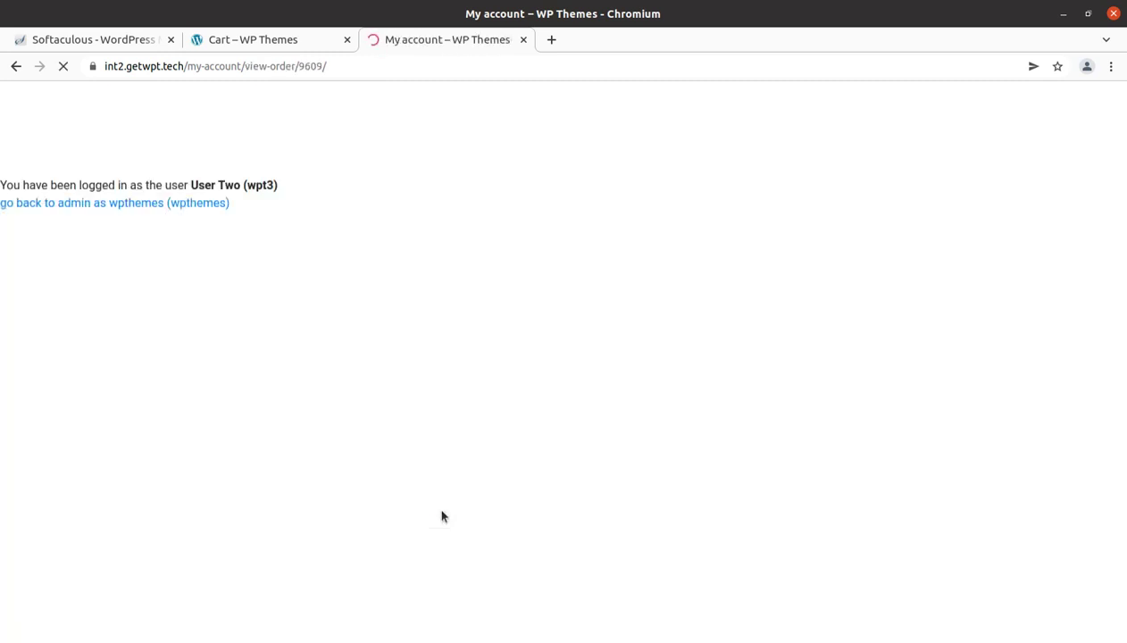
{"action": "scroll", "coordinate": [679, 505], "scroll_direction": "down", "scroll_amount": 5}
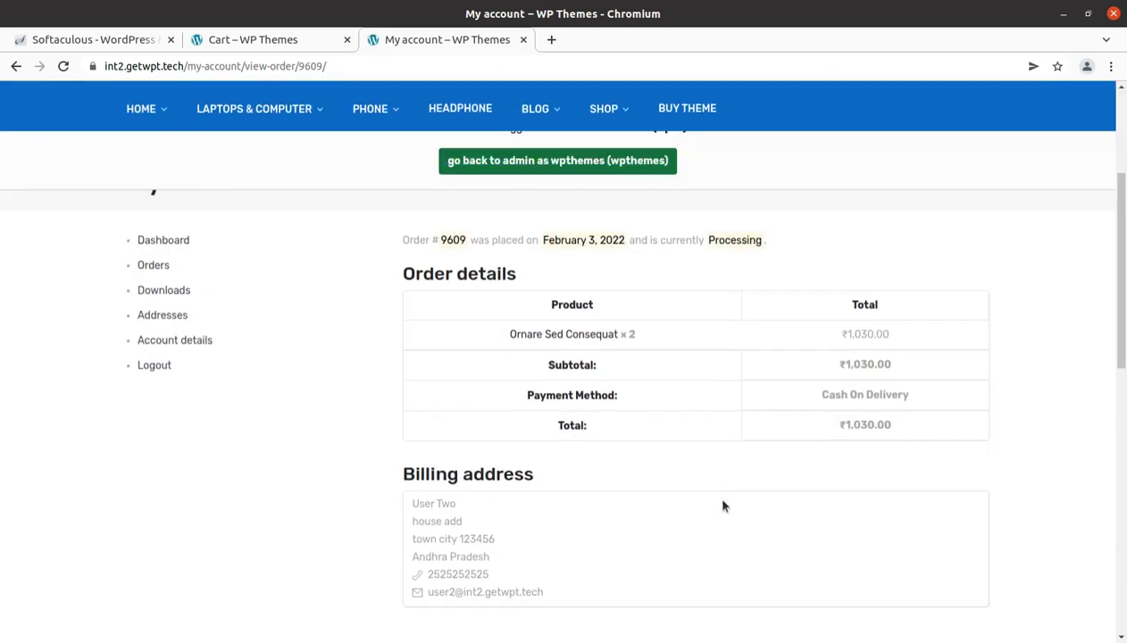
{"action": "scroll", "coordinate": [666, 427], "scroll_direction": "down", "scroll_amount": 3}
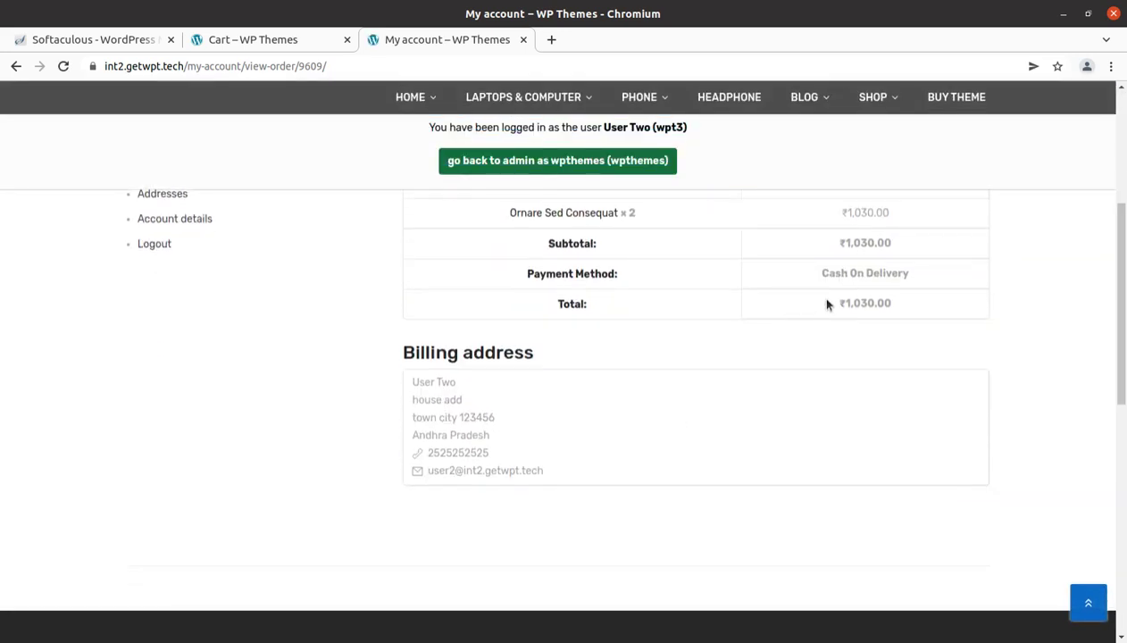
{"action": "scroll", "coordinate": [259, 329], "scroll_direction": "up", "scroll_amount": 3}
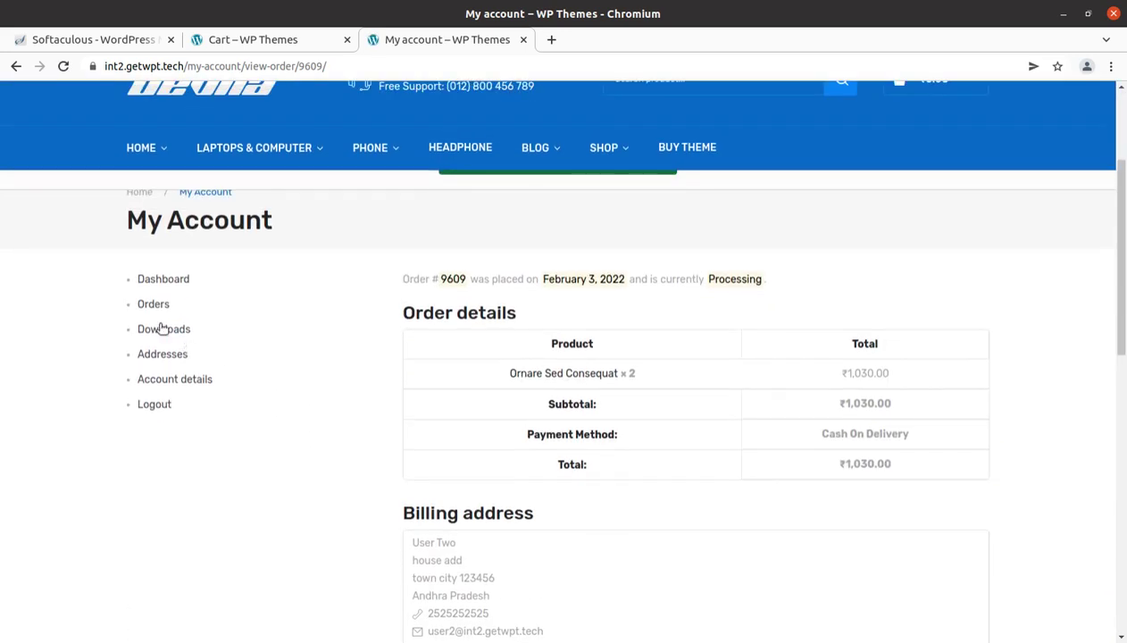
{"action": "scroll", "coordinate": [245, 341], "scroll_direction": "up", "scroll_amount": 2}
{"action": "scroll", "coordinate": [406, 425], "scroll_direction": "up", "scroll_amount": 1}
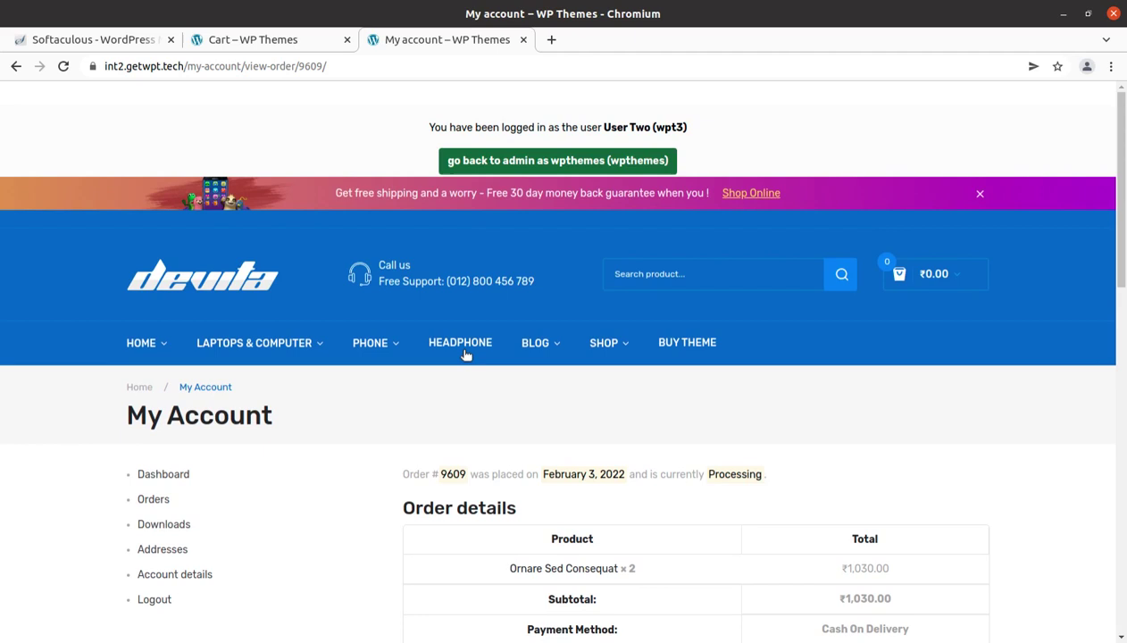
{"action": "scroll", "coordinate": [406, 455], "scroll_direction": "down", "scroll_amount": 2}
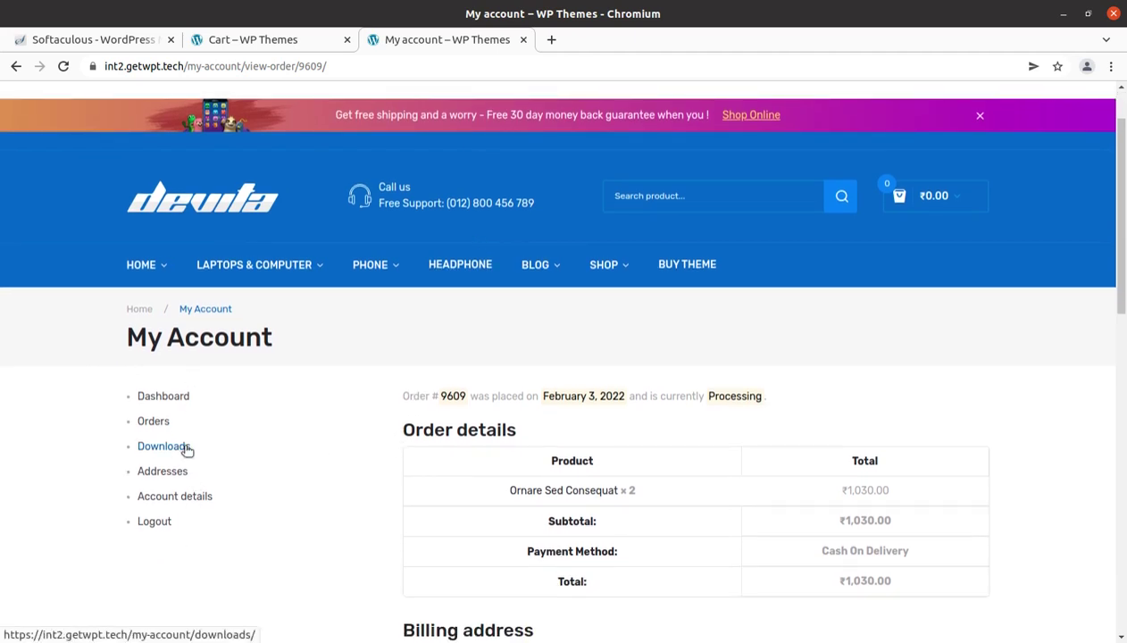
{"action": "scroll", "coordinate": [299, 435], "scroll_direction": "up", "scroll_amount": 2}
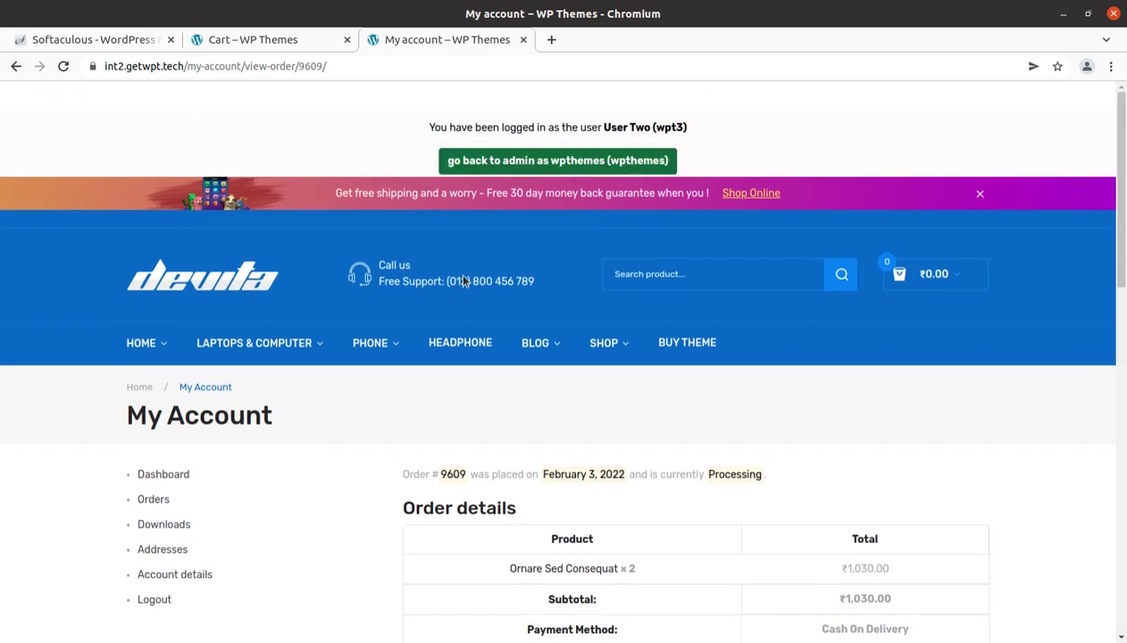
Switch back to the administrator account using the 'go back to admin' button.
{"action": "left_click", "coordinate": [501, 172]}
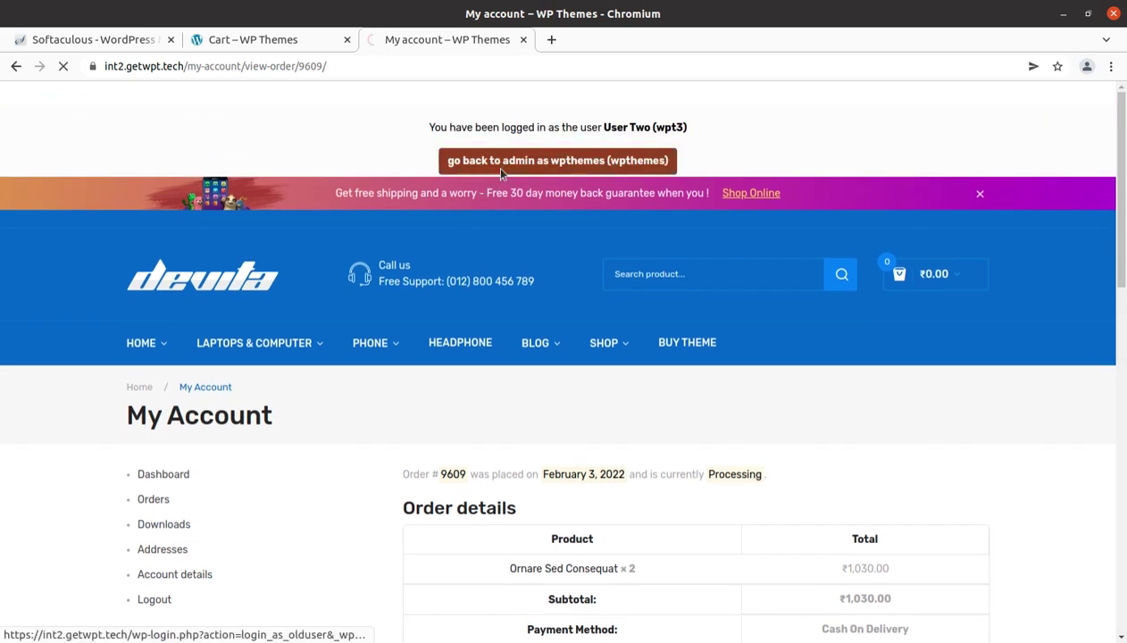